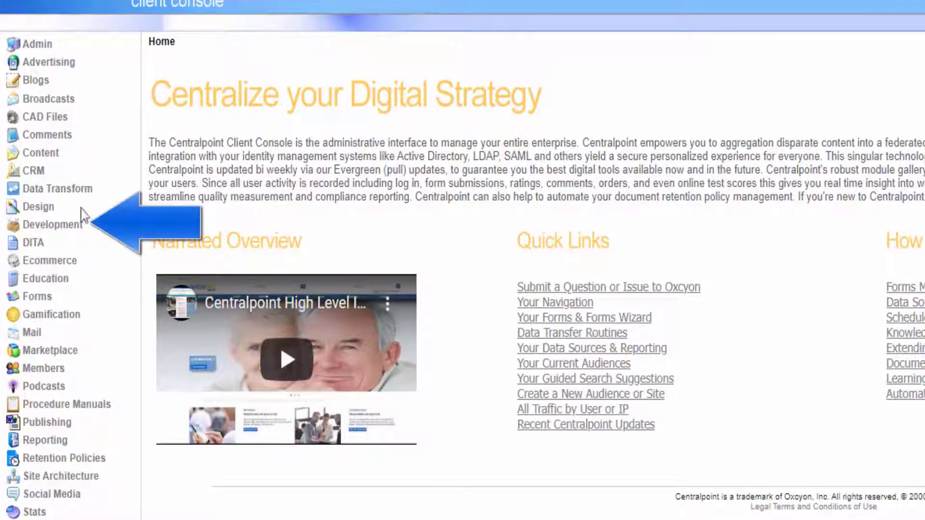
Expand Development in the left menu and load the Toolbox list of 165 scripts.
left_click(50, 227)
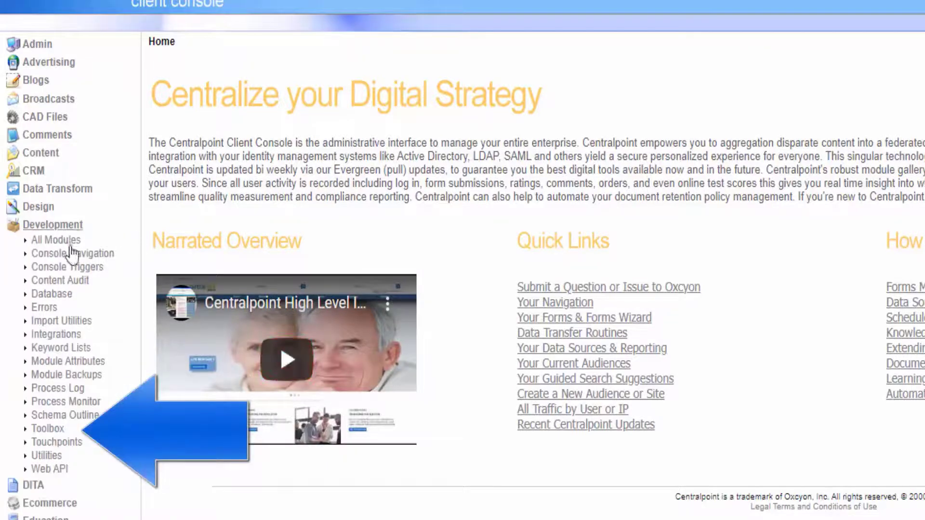
left_click(48, 429)
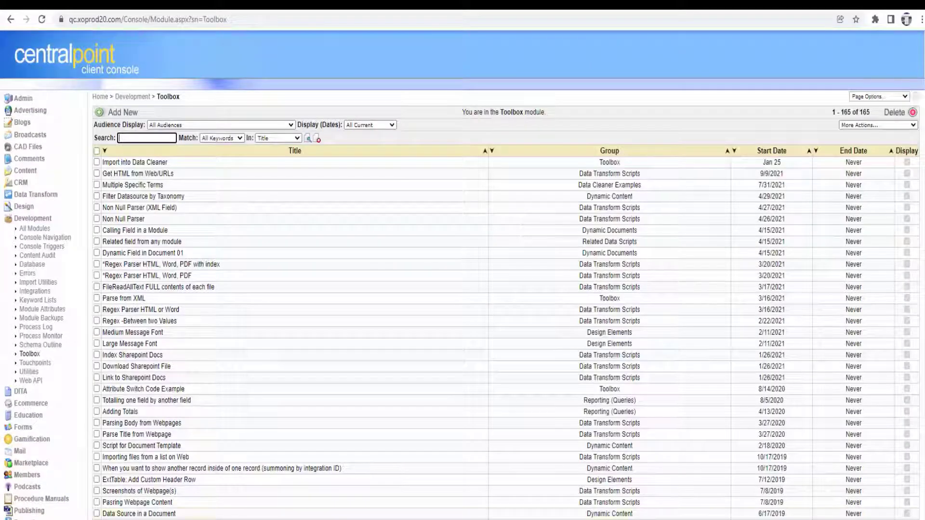
Preview the Data Source in a Document snippet, then switch to Site Architecture > Navigation.
left_click(137, 513)
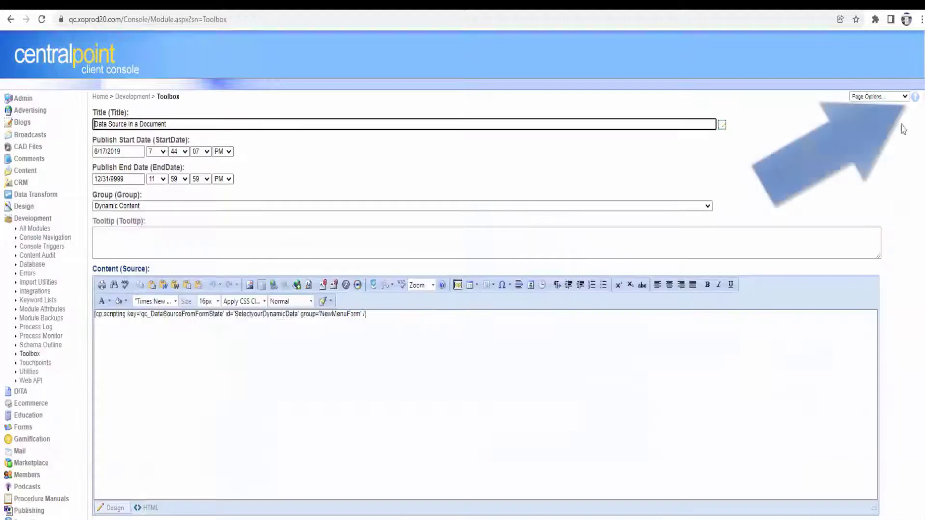
left_click(29, 355)
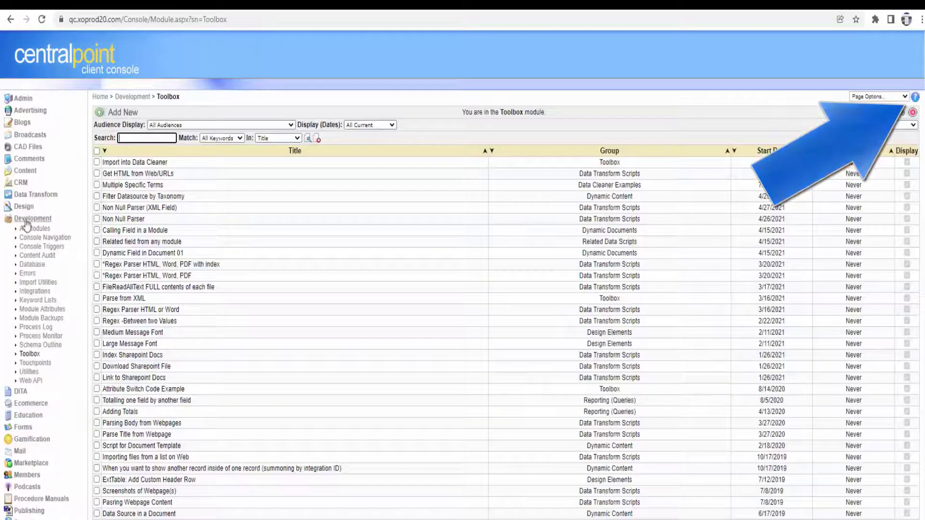
left_click(29, 219)
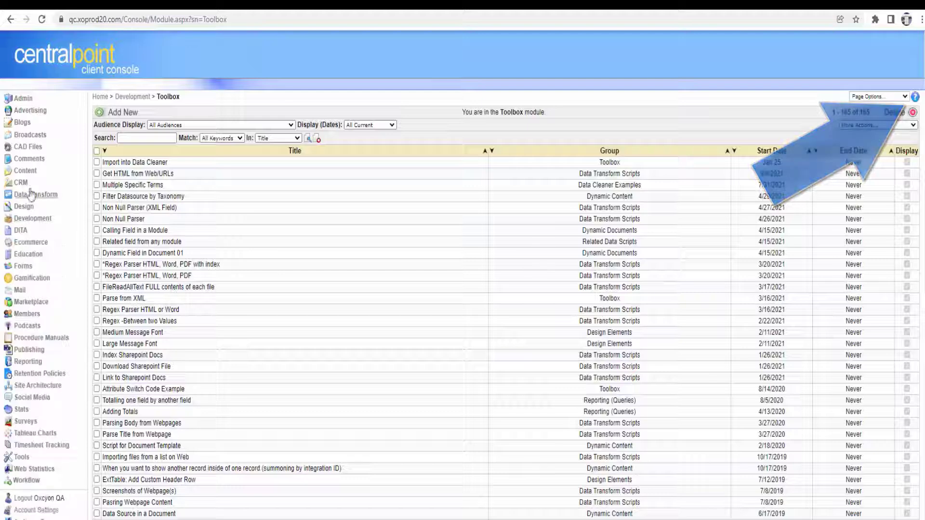
left_click(39, 386)
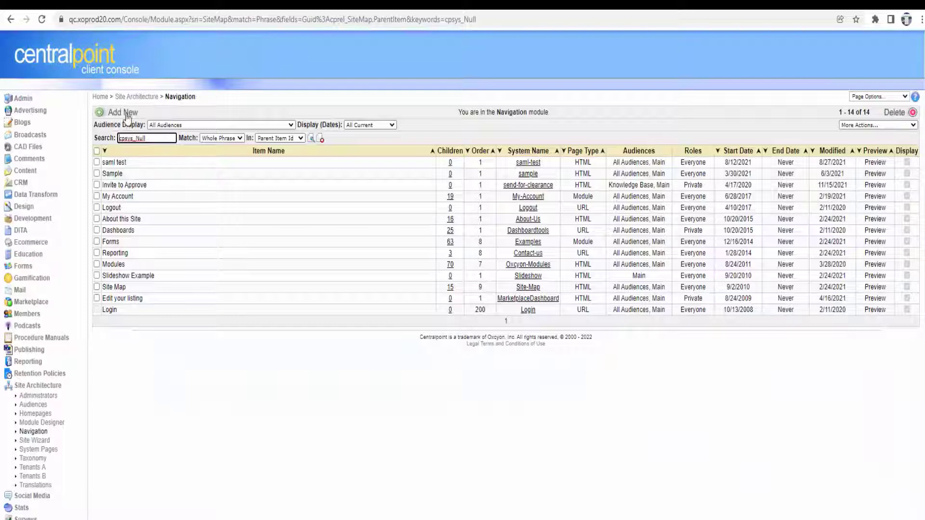
Start a new navigation page and browse the HTML for Email, Design Layout and Design Elements snippet groups.
left_click(126, 116)
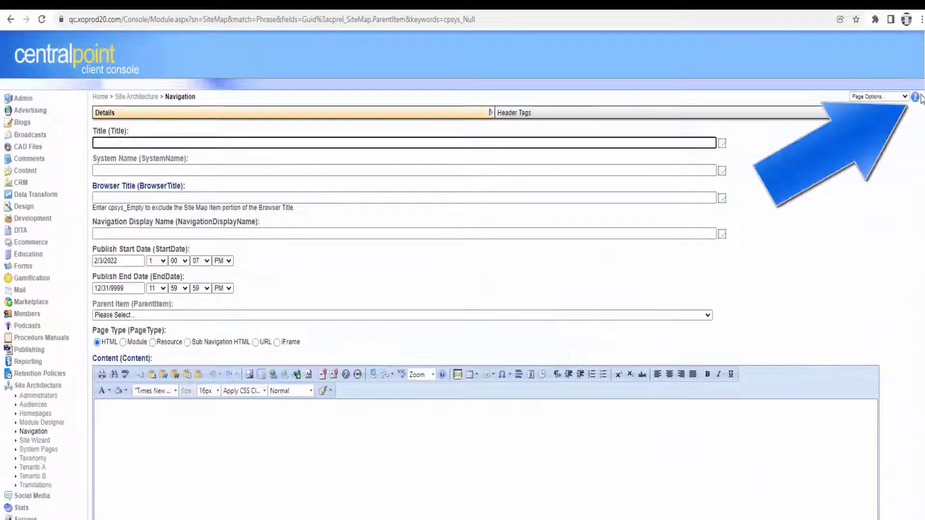
left_click(914, 100)
left_click(874, 177)
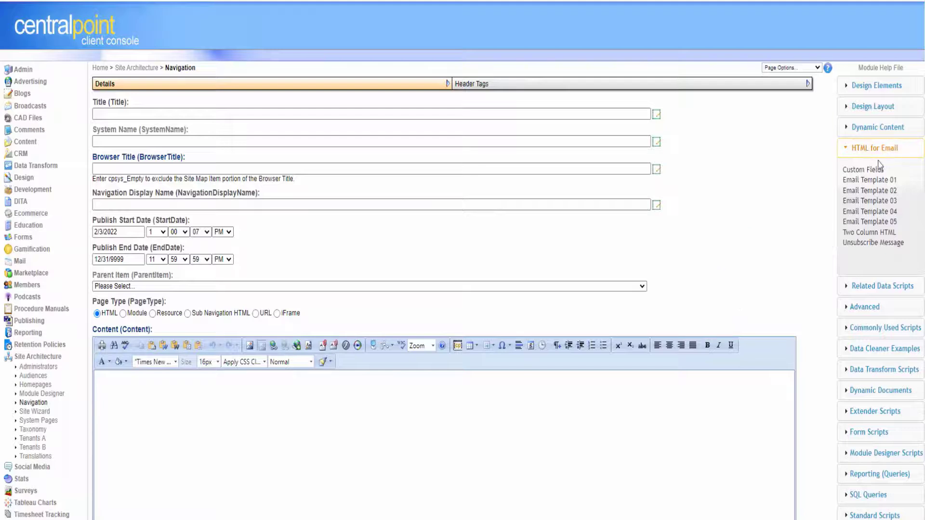
left_click(881, 106)
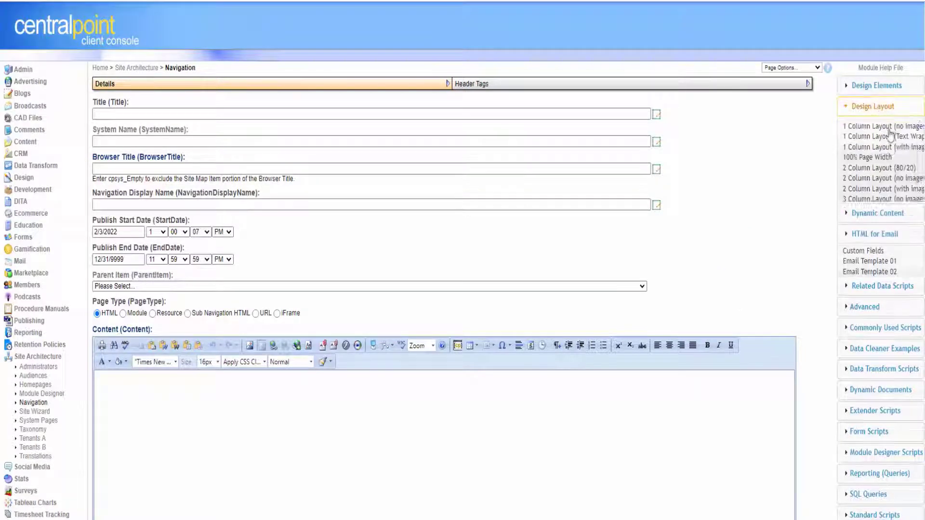
scroll(901, 164, "down", 3)
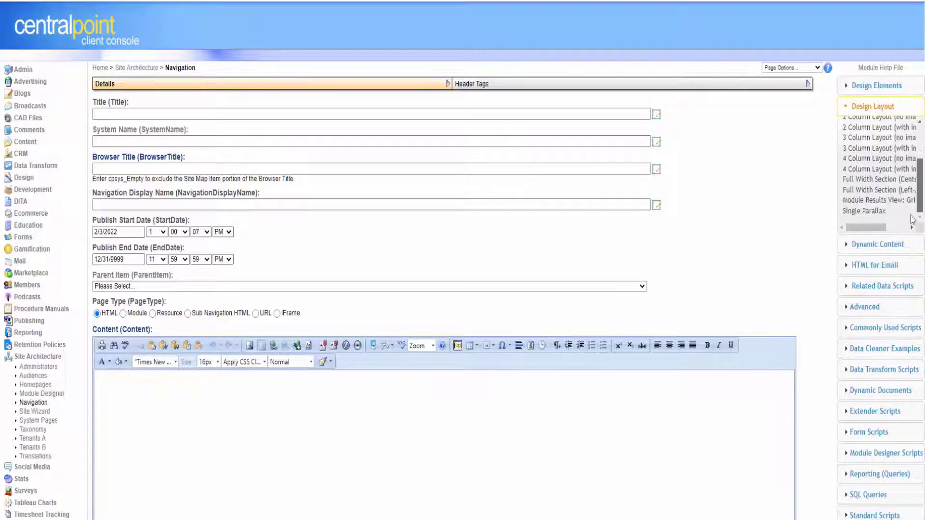
scroll(905, 193, "up", 3)
left_click(888, 88)
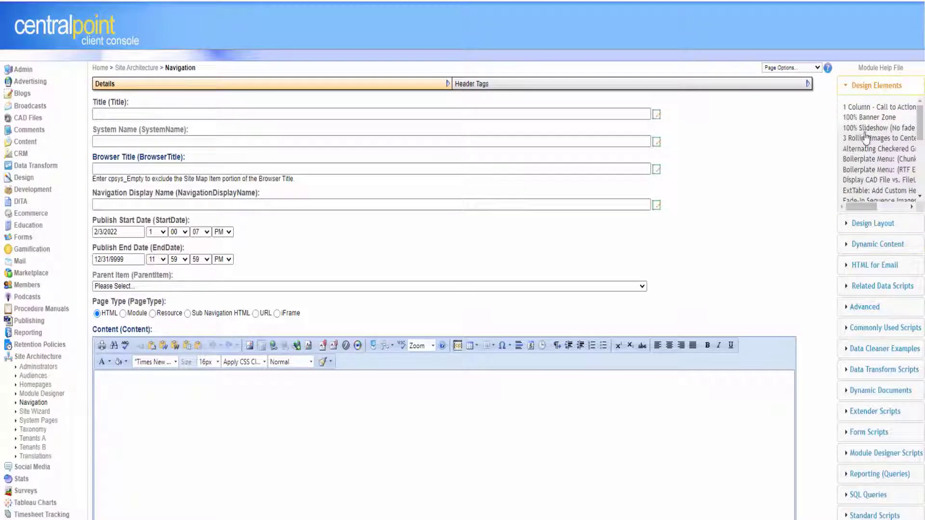
scroll(906, 200, "down", 10)
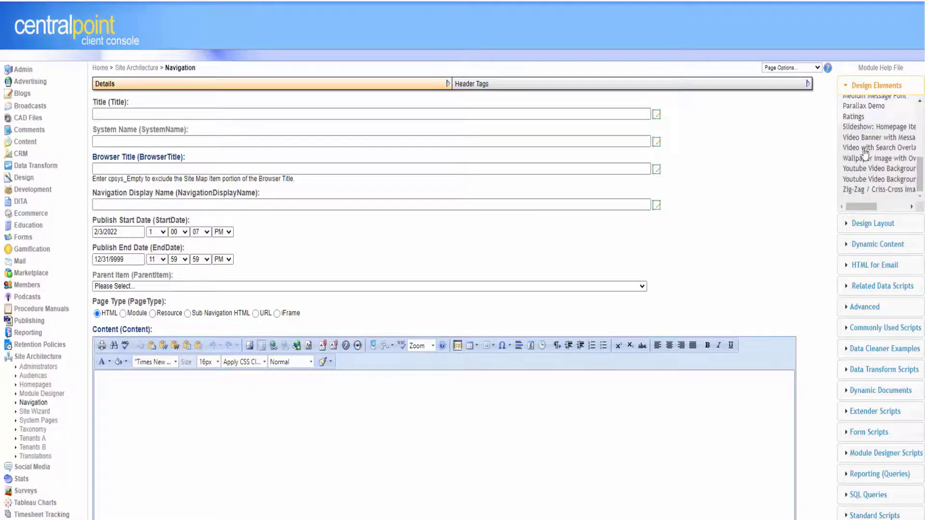
Drag a four-column image layout into the content, then undo it with Ctrl+Z.
left_click_drag(920, 180, 918, 163)
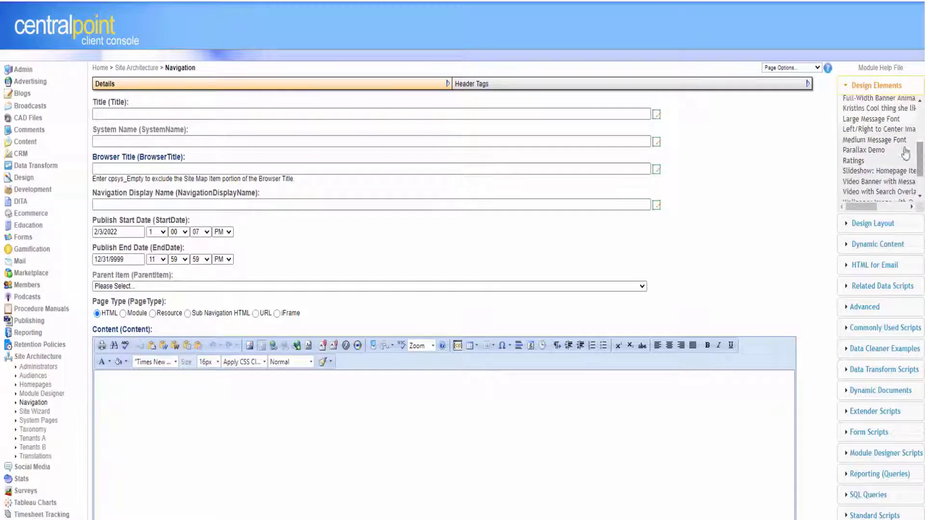
left_click(872, 223)
left_click_drag(918, 158, 907, 200)
left_click_drag(860, 176, 395, 435)
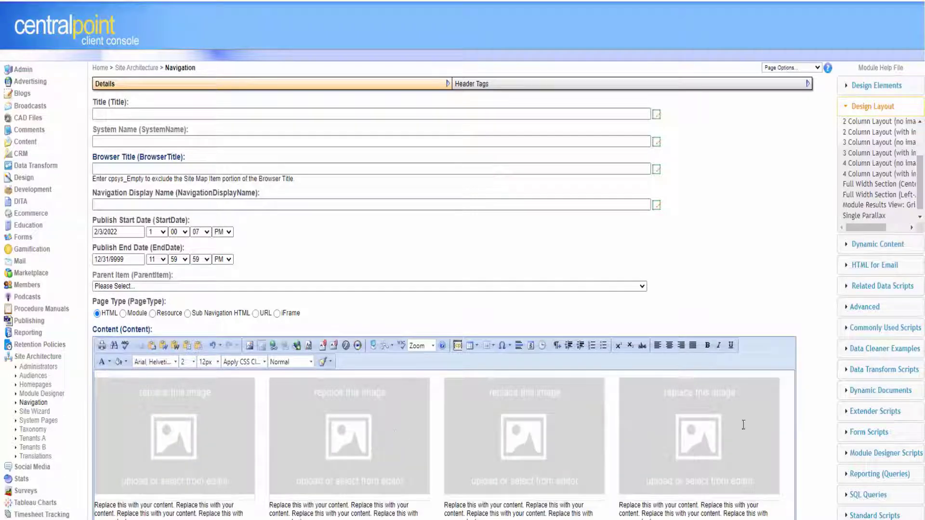
key("ctrl+z")
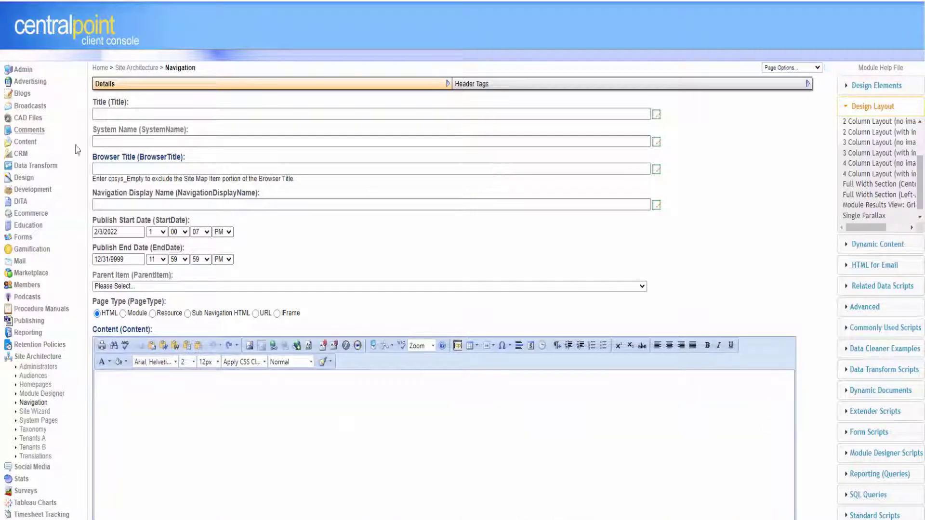
left_click(124, 114)
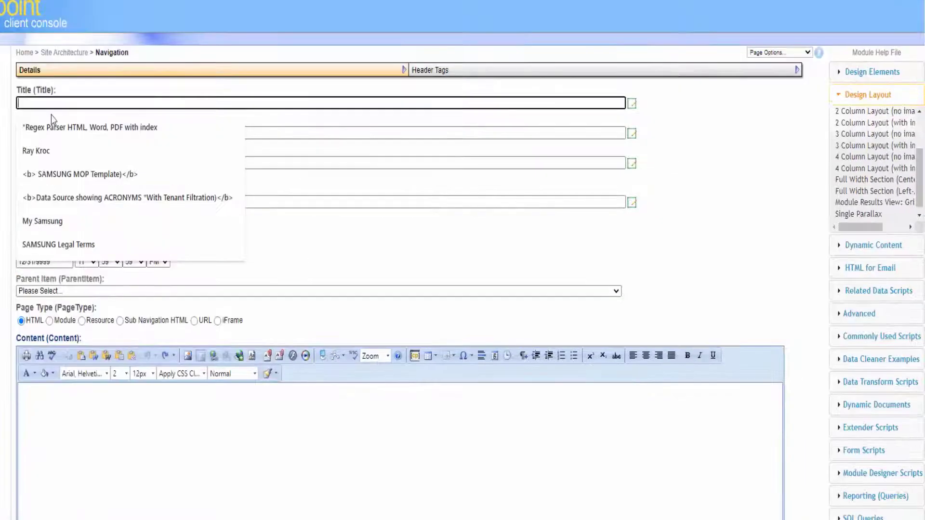
Title the page 'Toolbox Test' under parent About this Site, and insert a four-column image layout.
type("Toolbox")
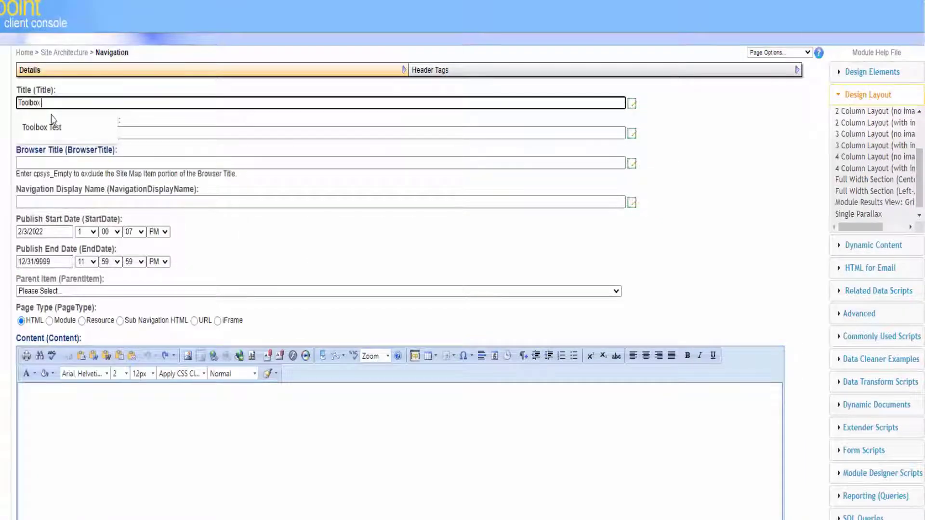
type(" Test")
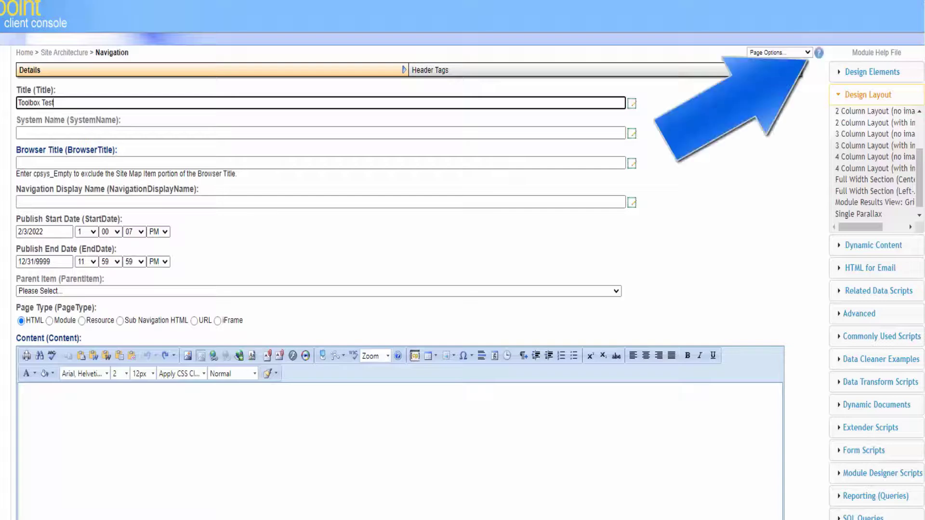
key("Tab")
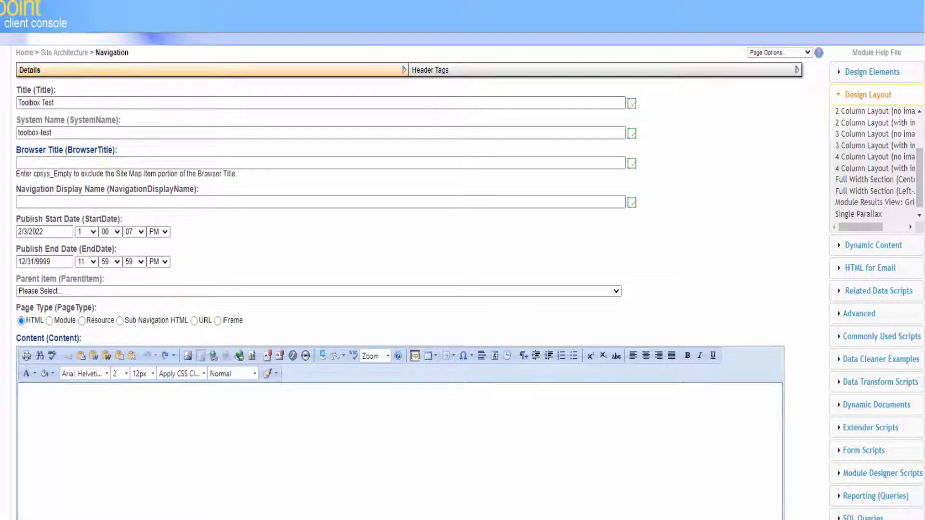
left_click(144, 291)
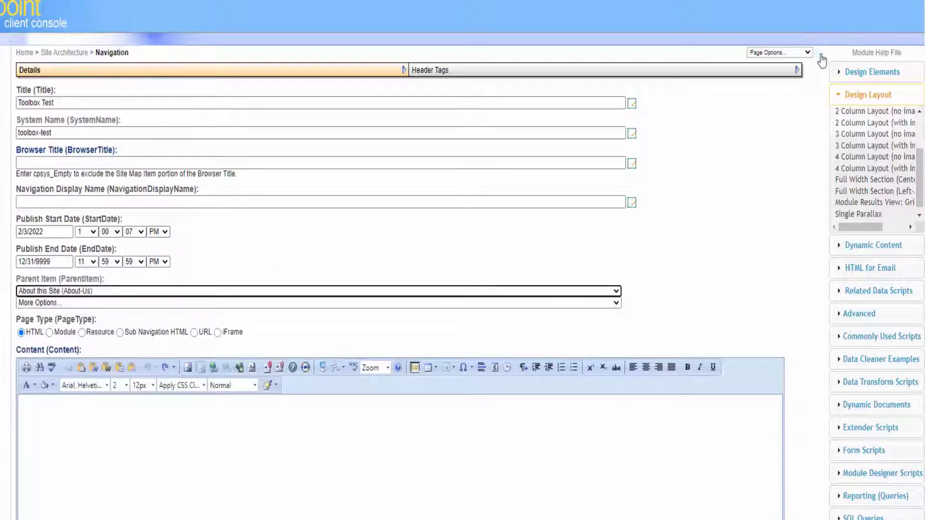
left_click_drag(921, 187, 920, 193)
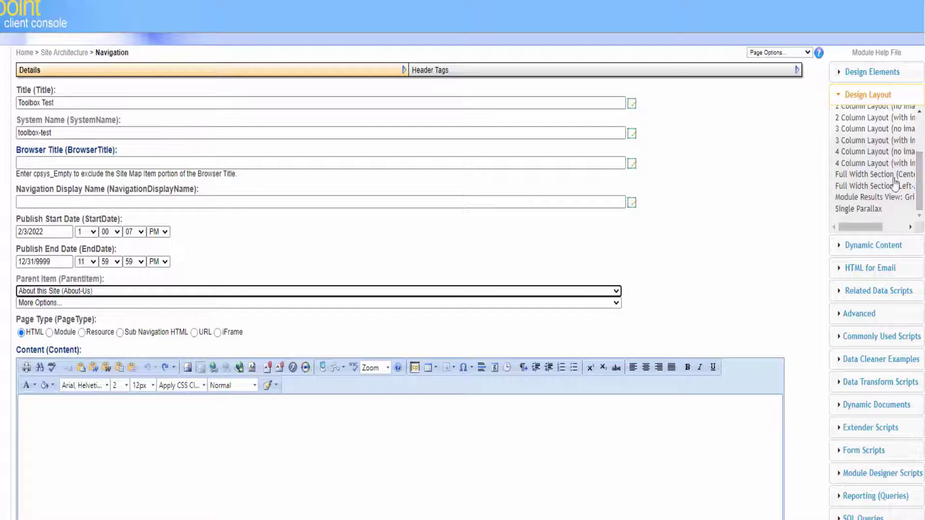
left_click_drag(883, 165, 426, 427)
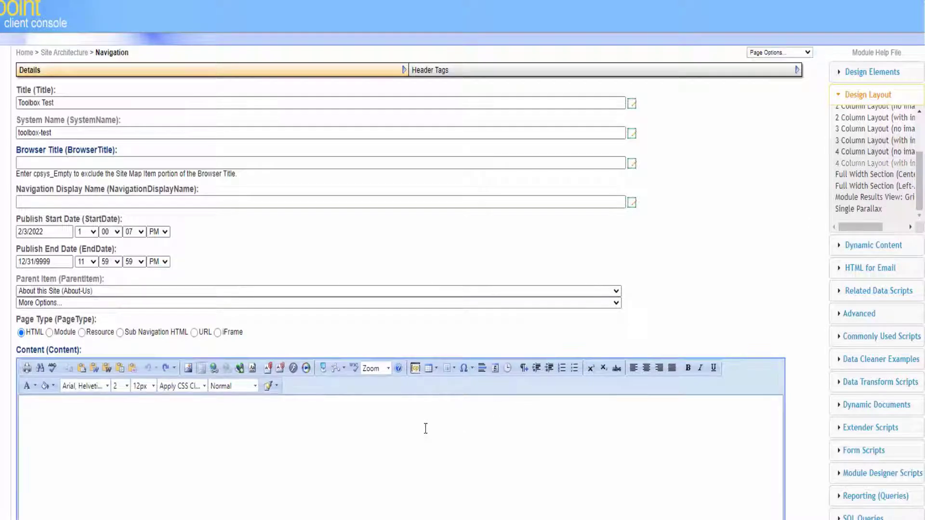
Expand the Dynamic Content and other snippet groups and scroll through the page content.
left_click(863, 236)
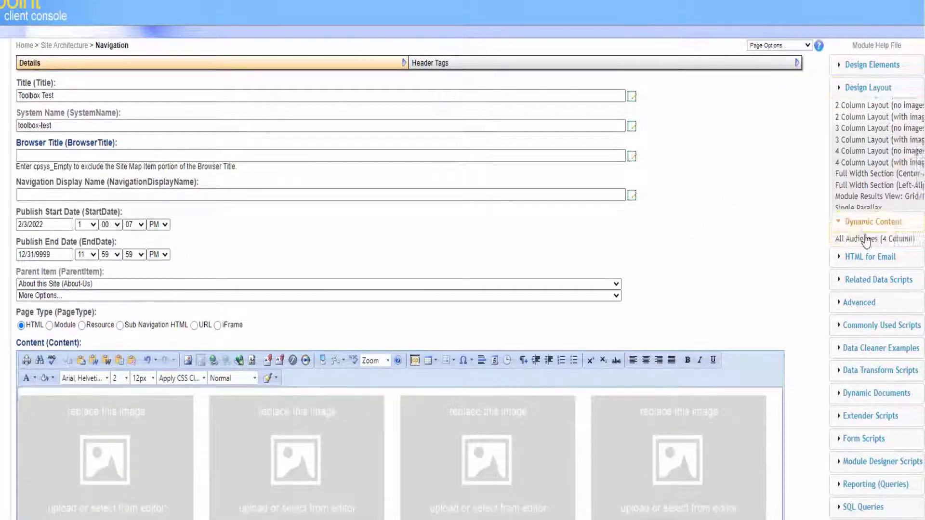
left_click(866, 258)
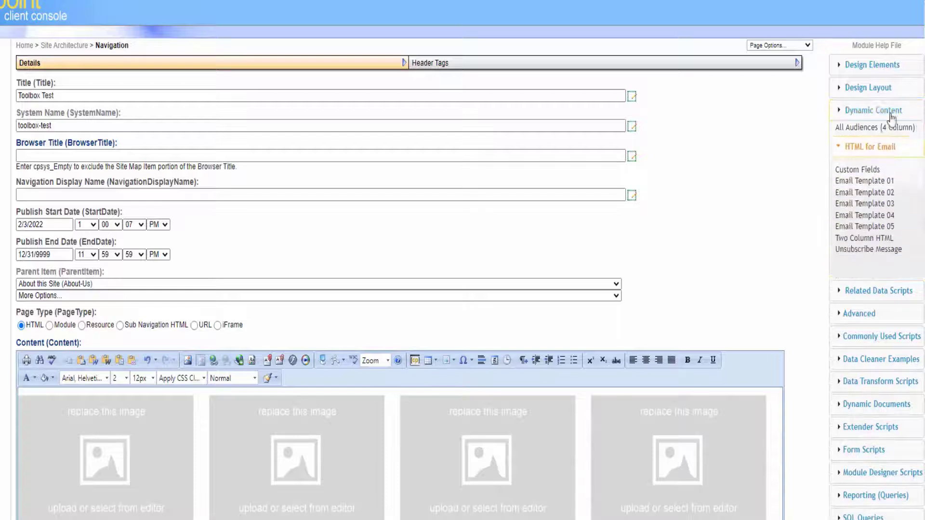
left_click(888, 88)
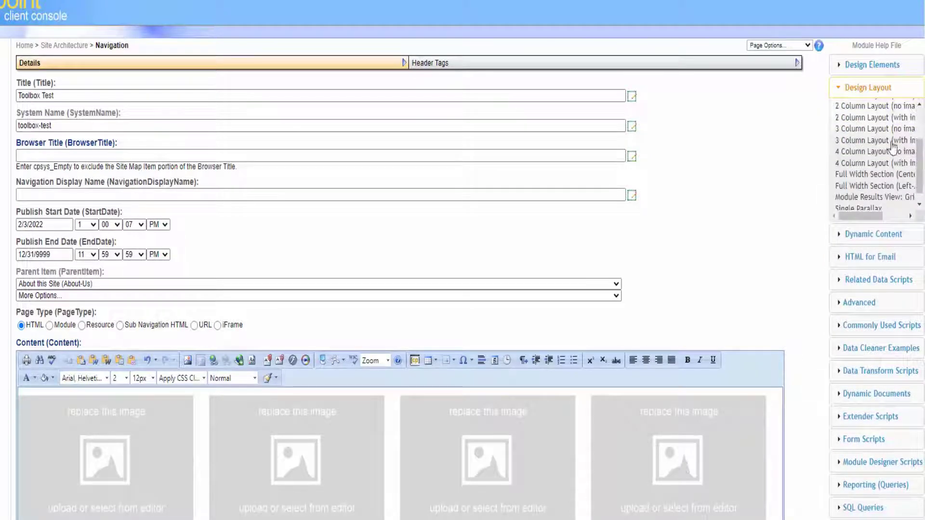
left_click(872, 64)
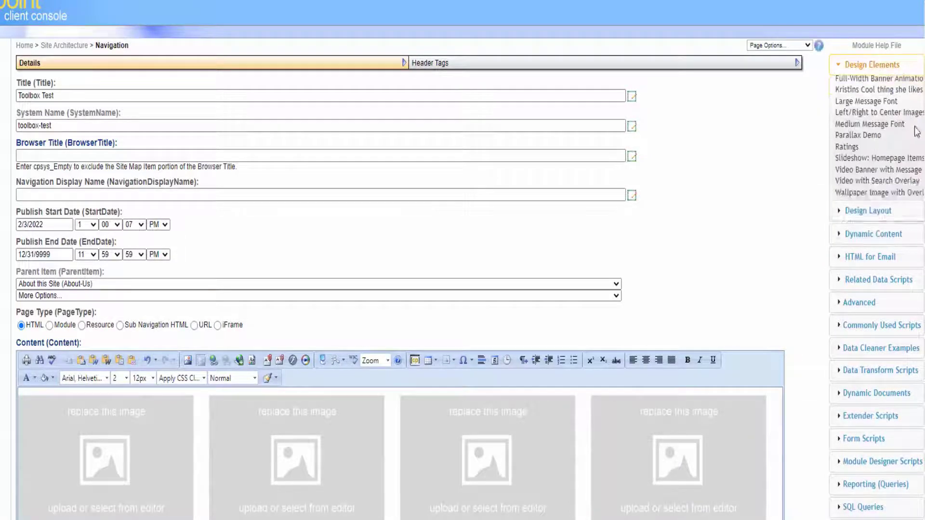
left_click_drag(918, 136, 923, 161)
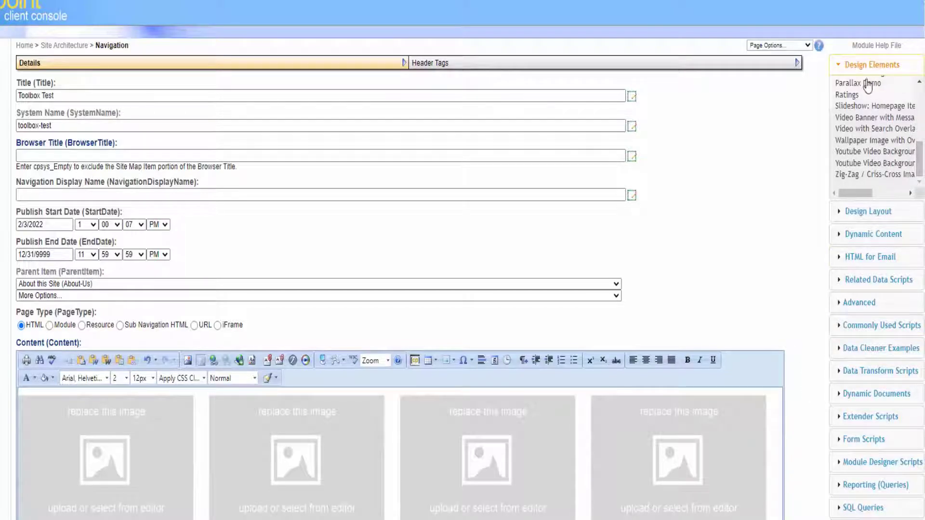
left_click(562, 448)
scroll(694, 487, "down", 1)
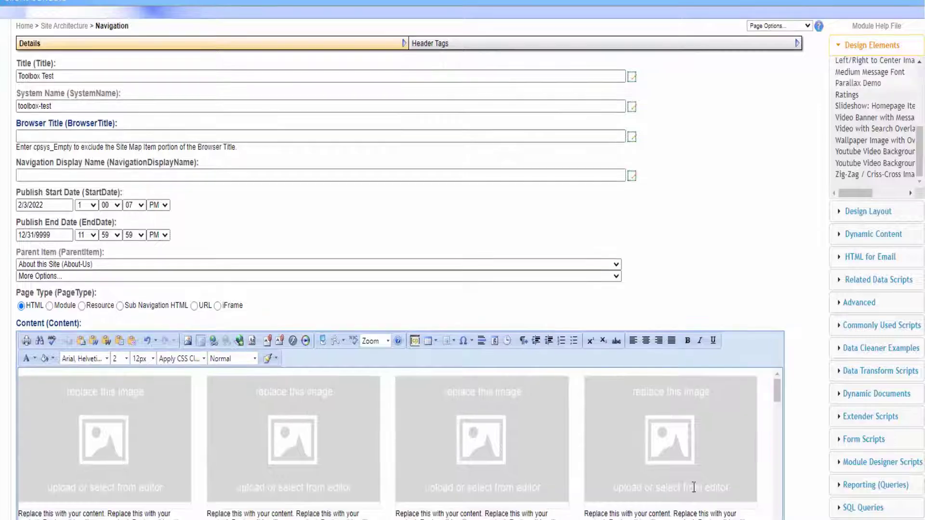
left_click_drag(779, 388, 776, 408)
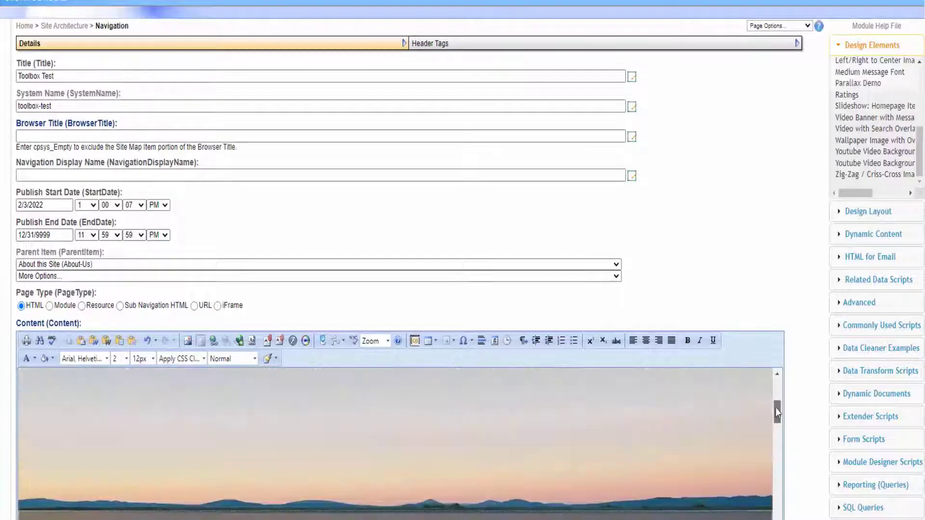
scroll(813, 269, "down", 7)
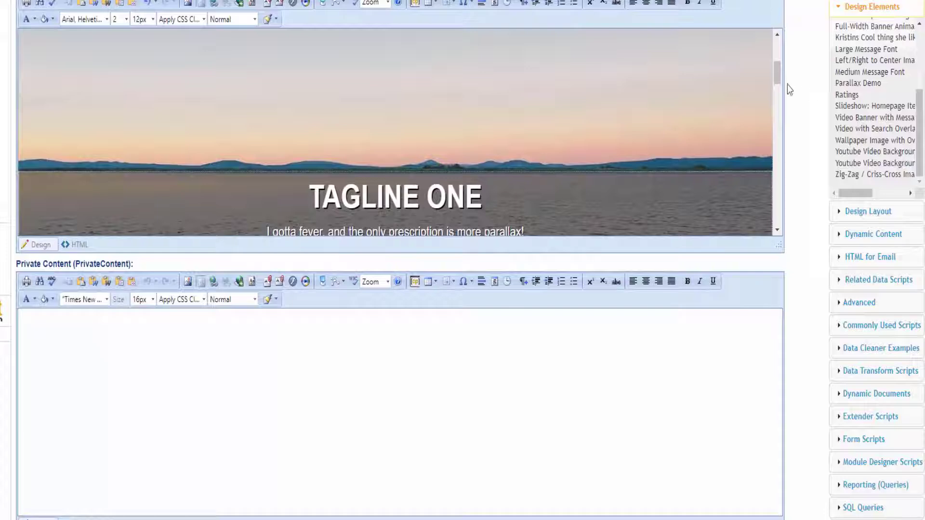
left_click_drag(777, 73, 777, 159)
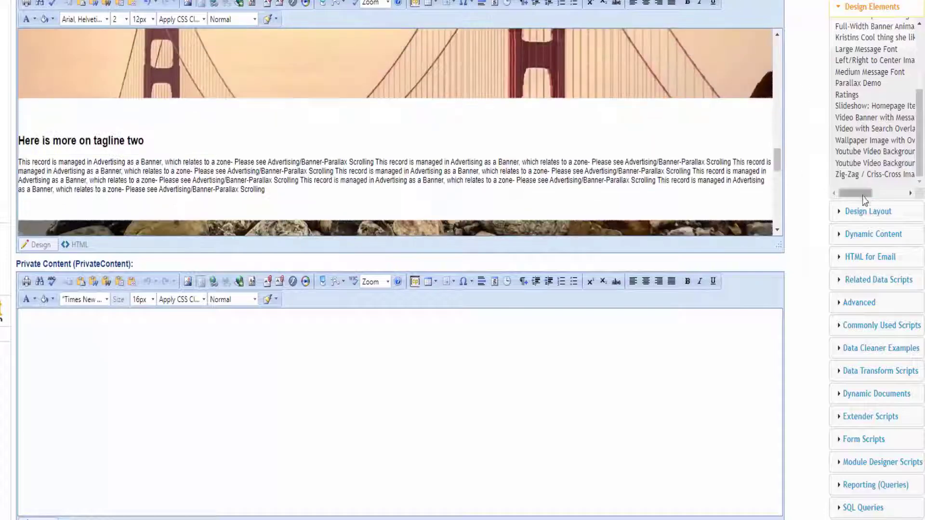
left_click(844, 236)
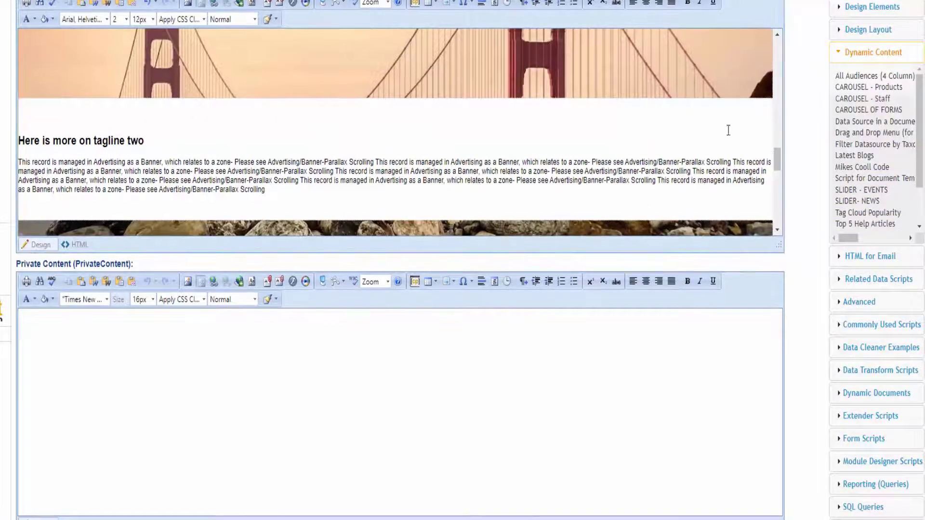
left_click_drag(777, 164, 777, 218)
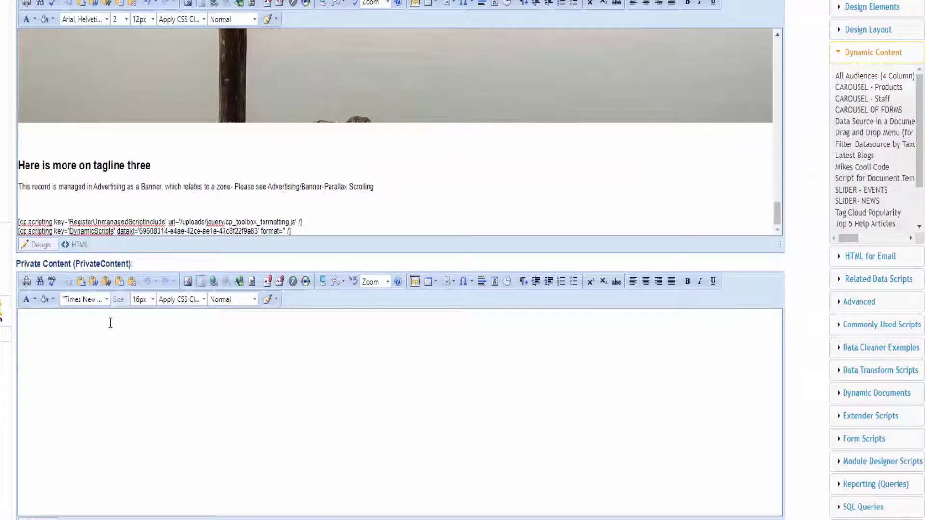
Inspect the content's HTML source for the DynamicScripts snippet, then return to Design view.
left_click(72, 245)
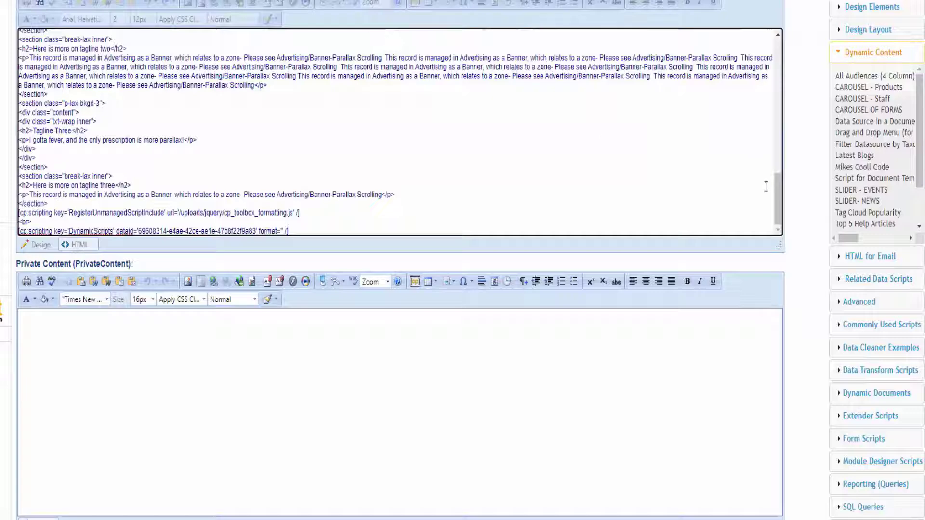
left_click_drag(781, 207, 777, 50)
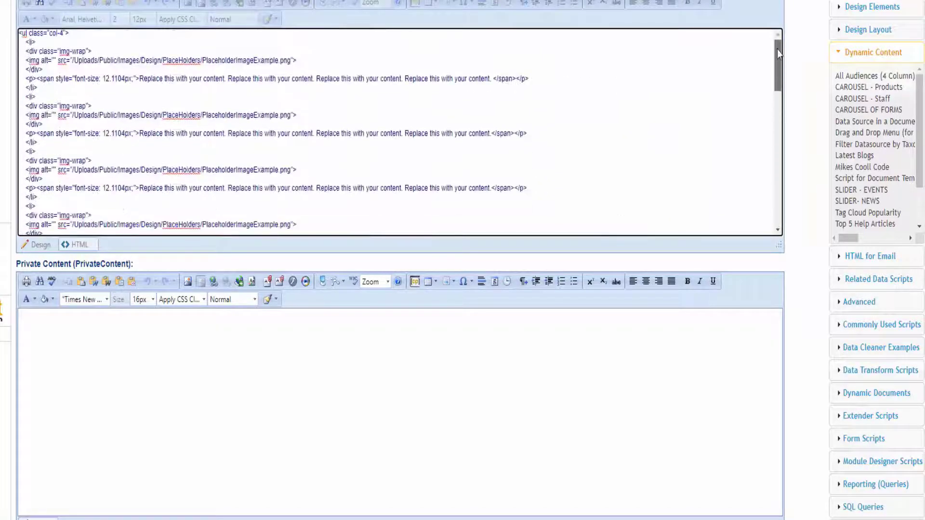
left_click_drag(372, 79, 569, 236)
left_click(38, 246)
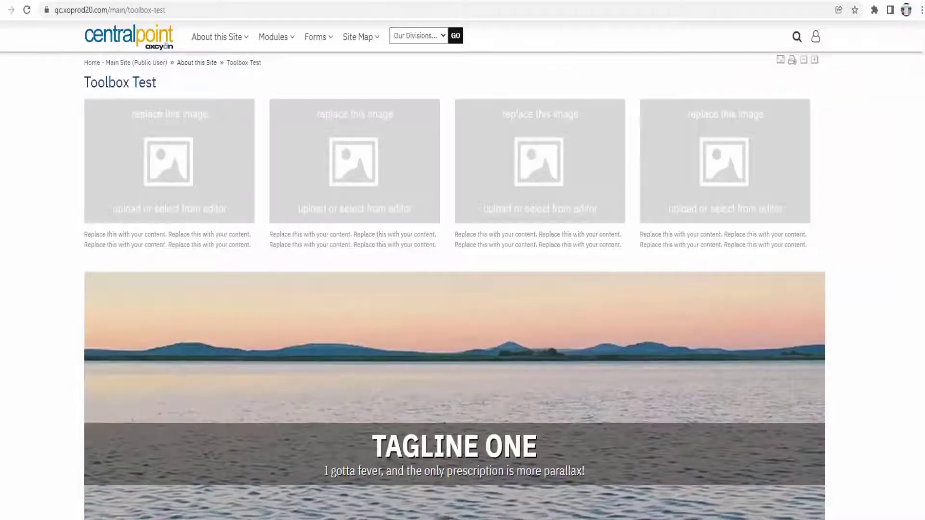
Scroll the live Toolbox Test page past Tagline Two and Three to the staff photo carousel.
scroll(454, 270, "down", 11)
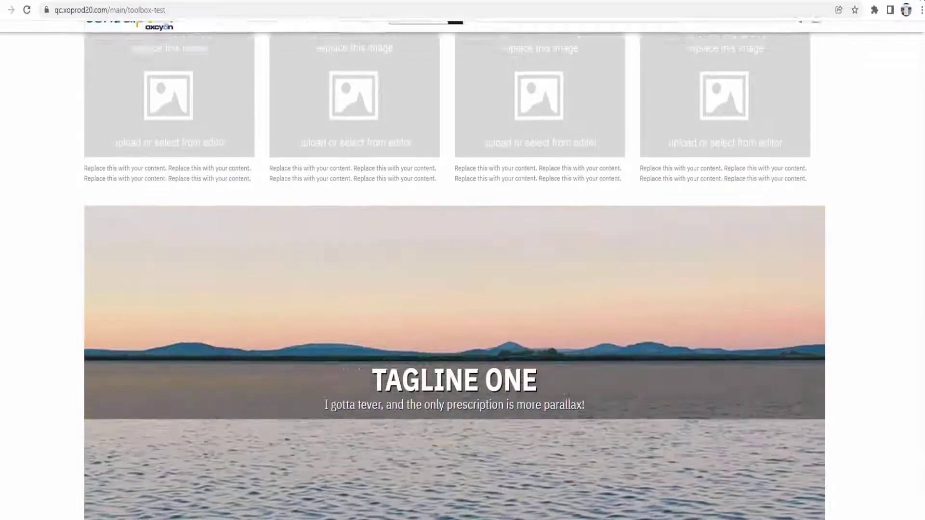
scroll(430, 314, "down", 19)
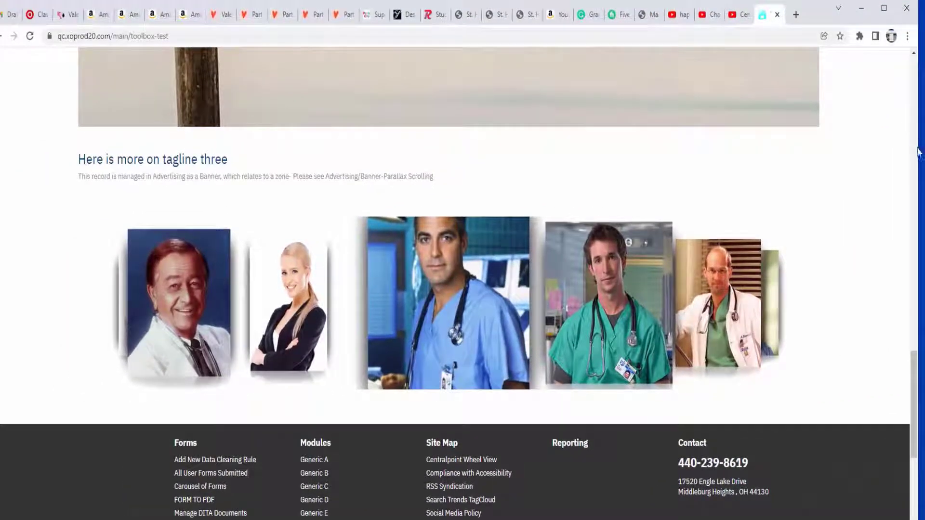
left_click_drag(919, 148, 260, 167)
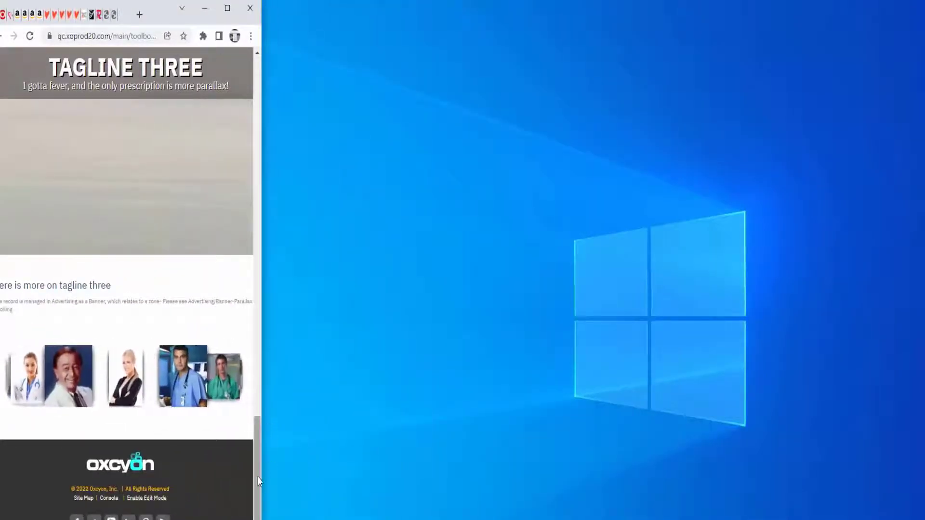
left_click_drag(259, 477, 275, 92)
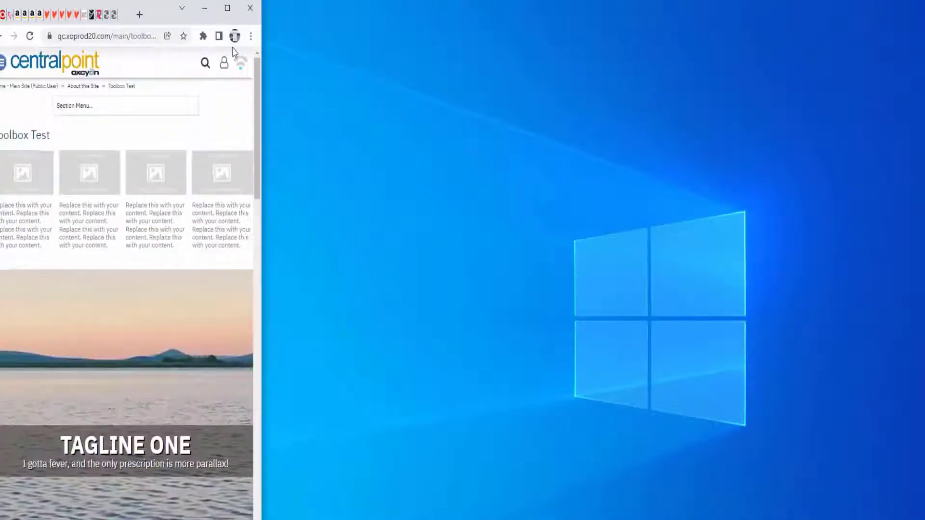
double_click(169, 18)
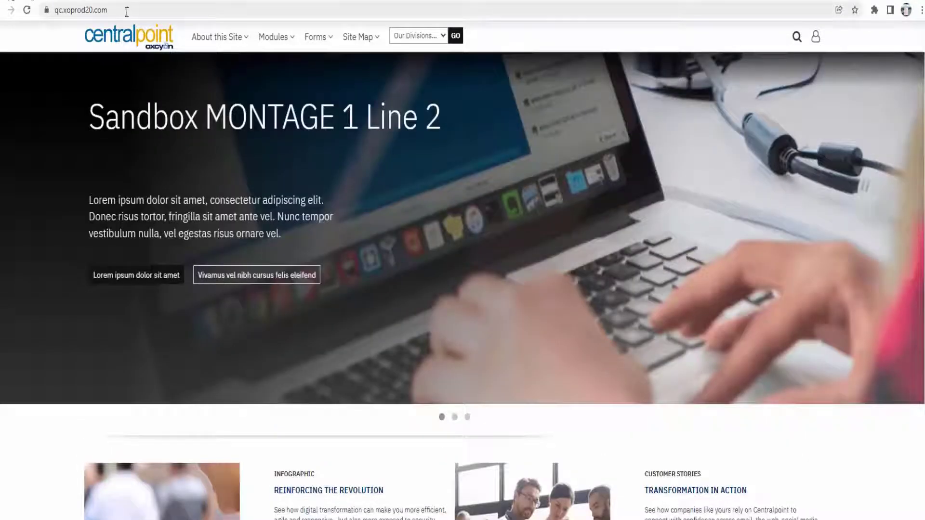
Load the site's /console address and log in with the account password.
left_click(127, 11)
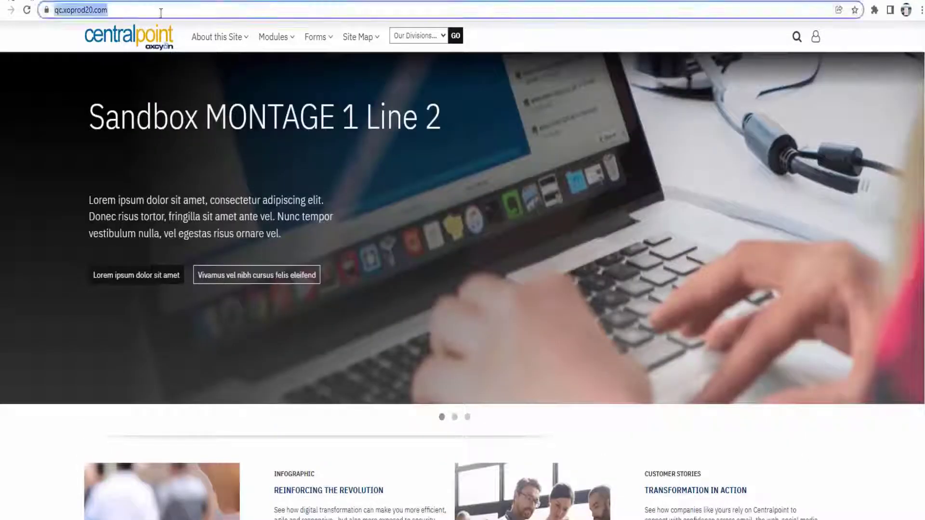
type("console")
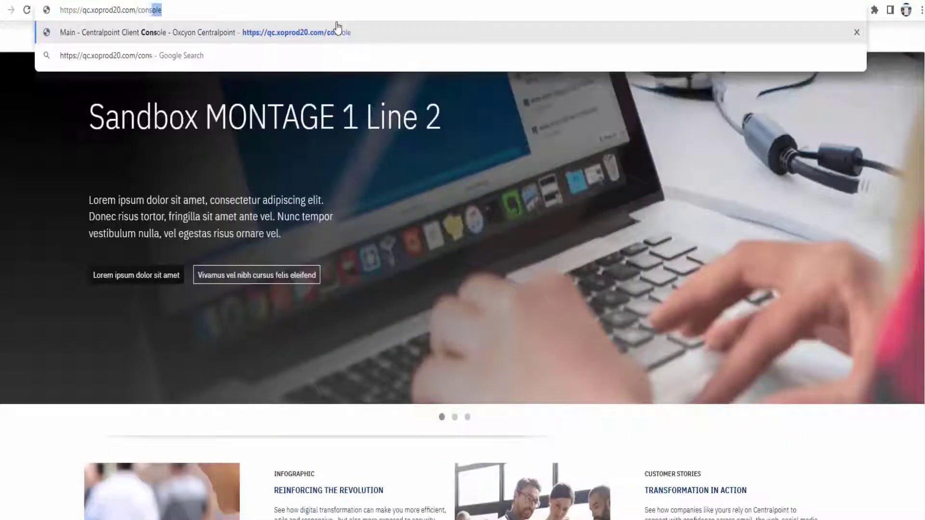
key("Return")
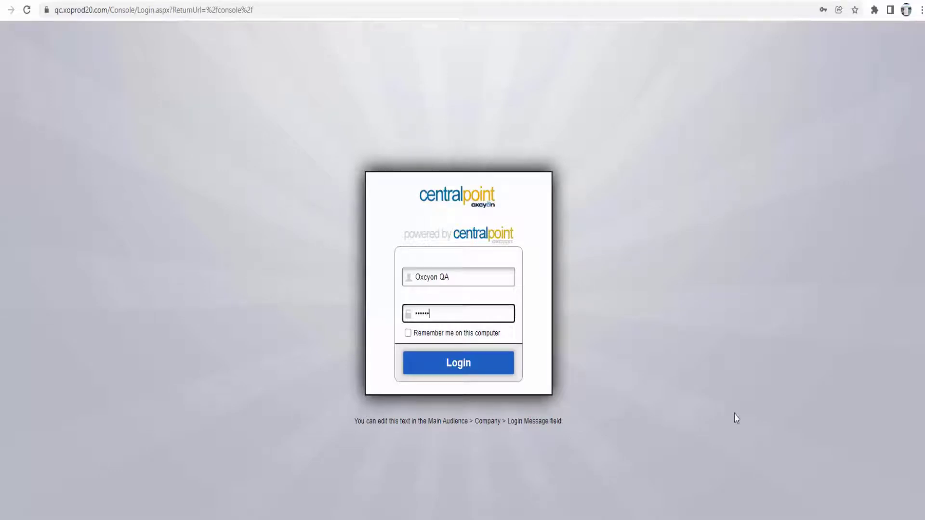
type("****")
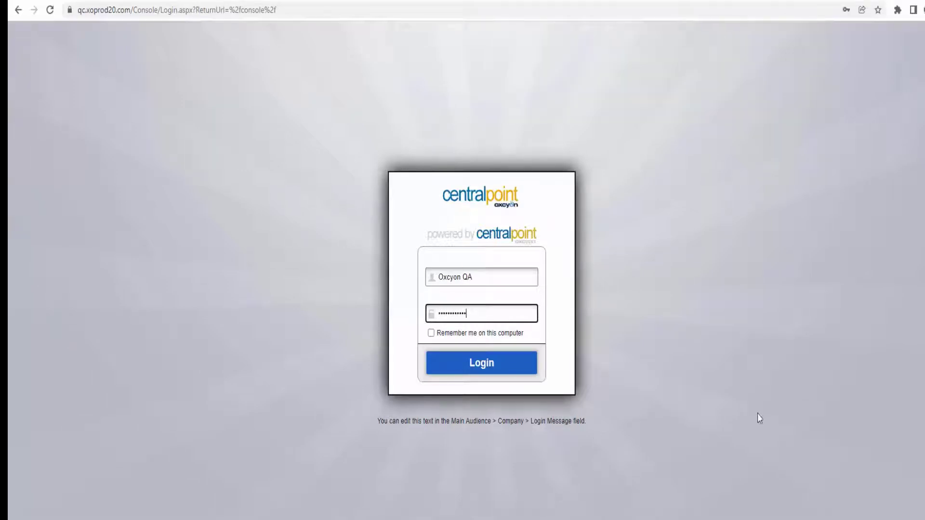
type("*")
left_click(505, 371)
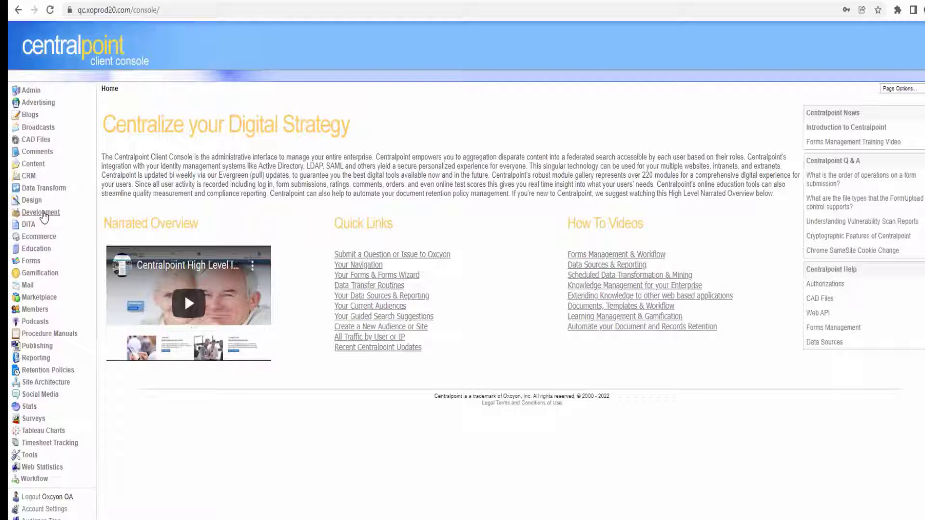
Open Development > Keyword Lists and search for TOOLBOX.
left_click(41, 212)
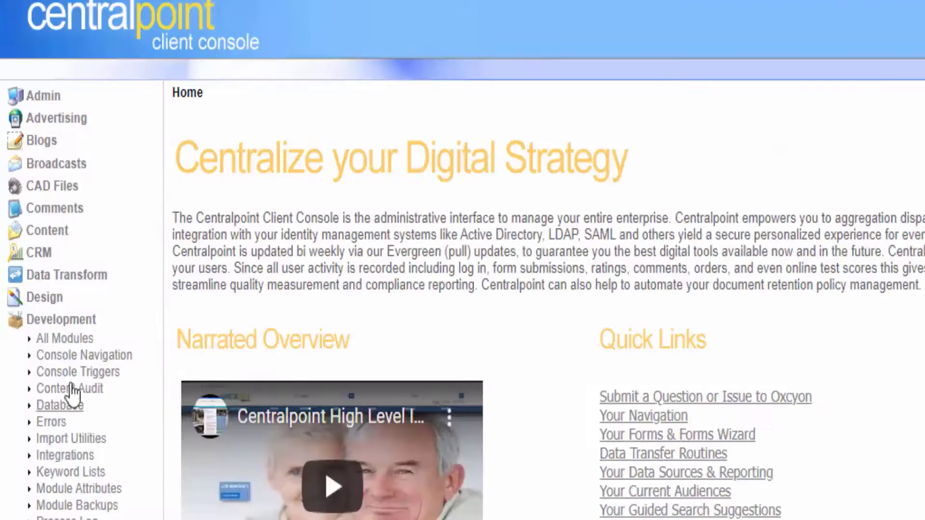
left_click(75, 475)
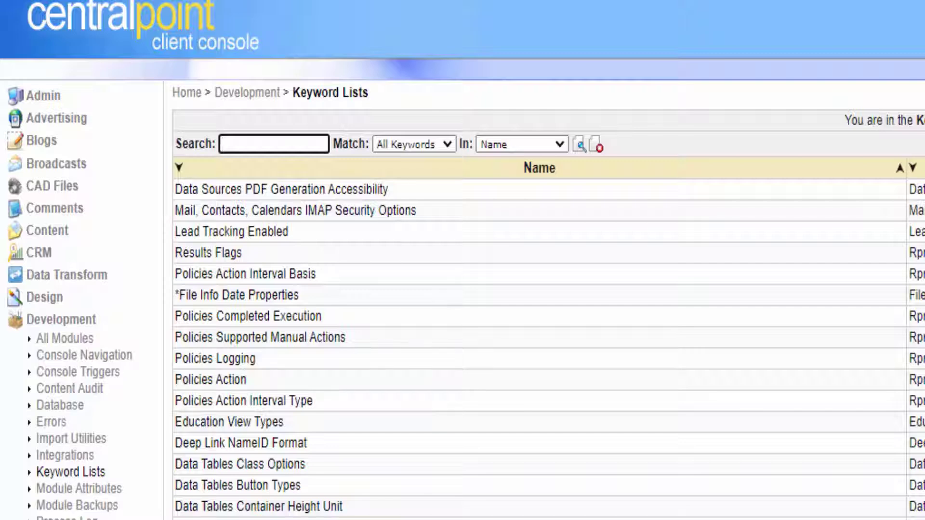
key("ctrl+a")
left_click(915, 308)
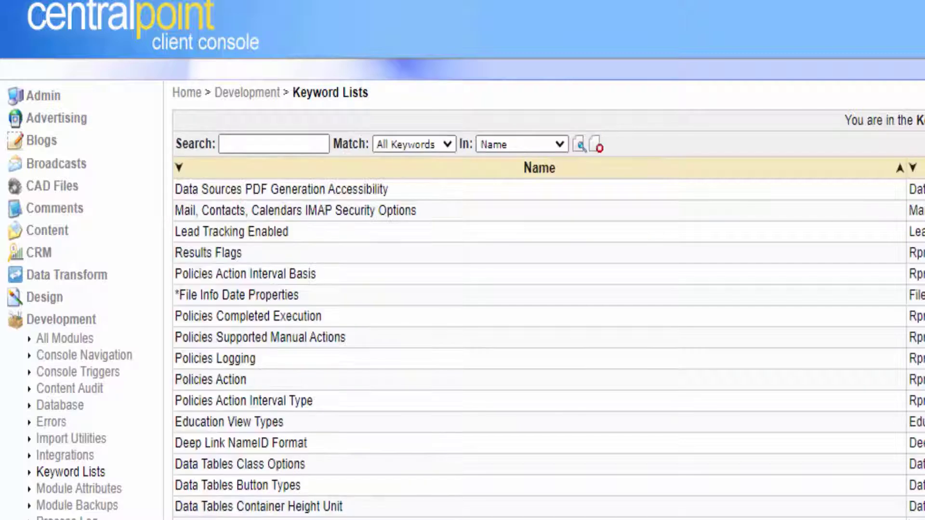
left_click_drag(924, 121, 852, 127)
left_click(920, 144)
left_click(284, 143)
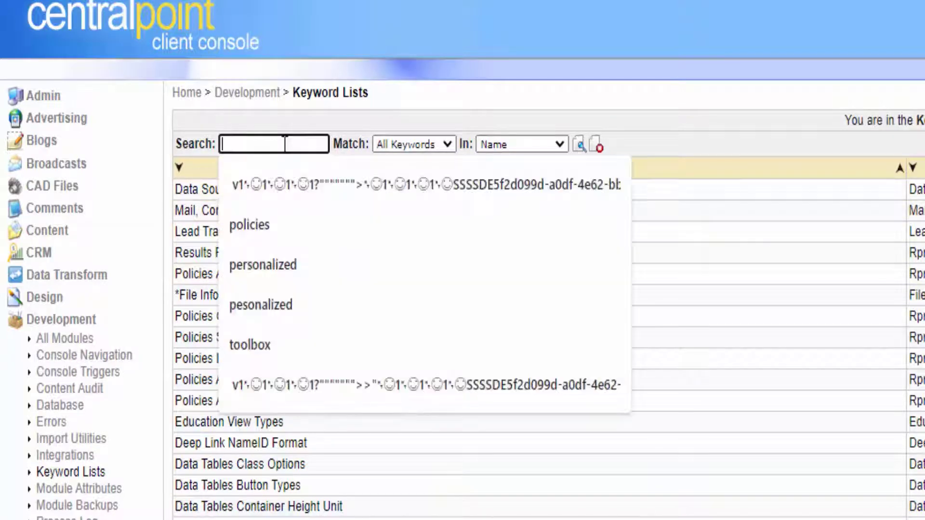
type("TOOLBOX")
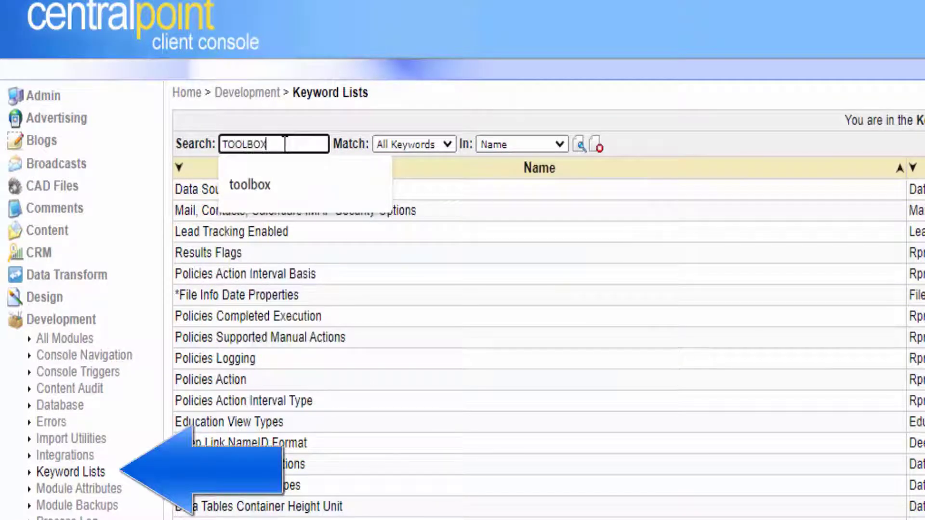
key("Return")
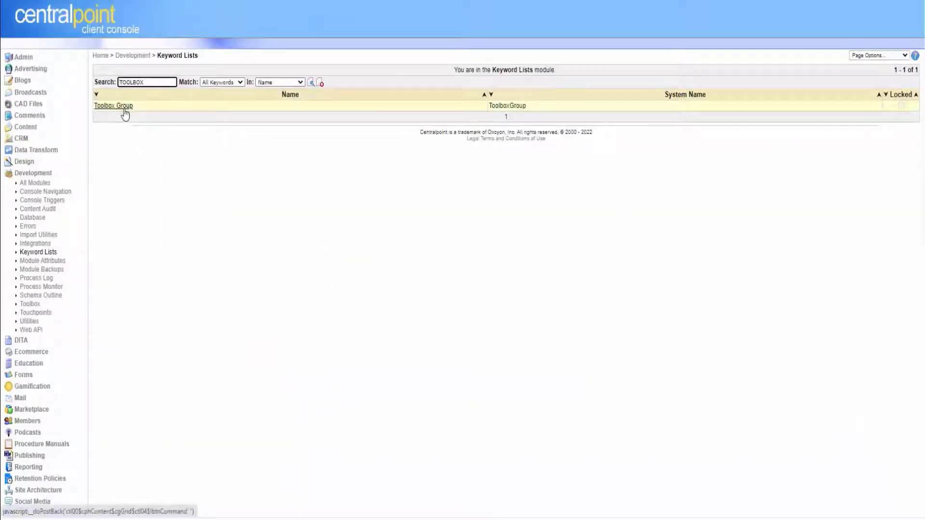
Add the keyword BOB'S FAVORITES to the Toolbox Group list, save, and reopen it to verify.
left_click(230, 191)
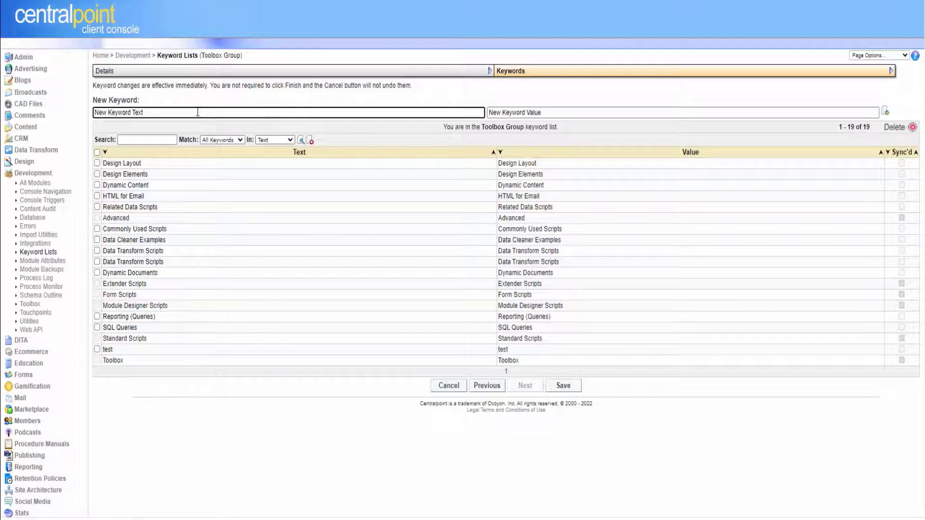
left_click_drag(202, 365, 148, 174)
left_click(420, 94)
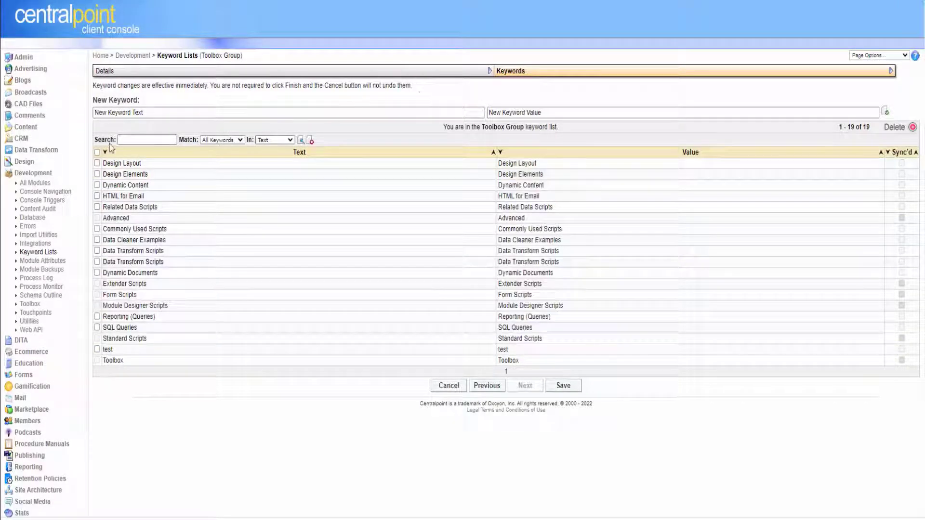
left_click(130, 141)
left_click(163, 111)
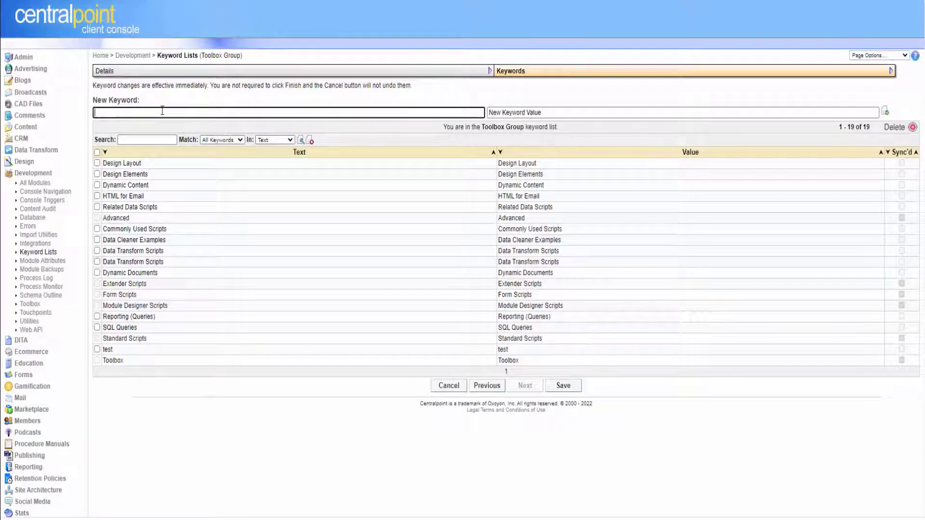
type("OB'S FAVORITES")
left_click(520, 94)
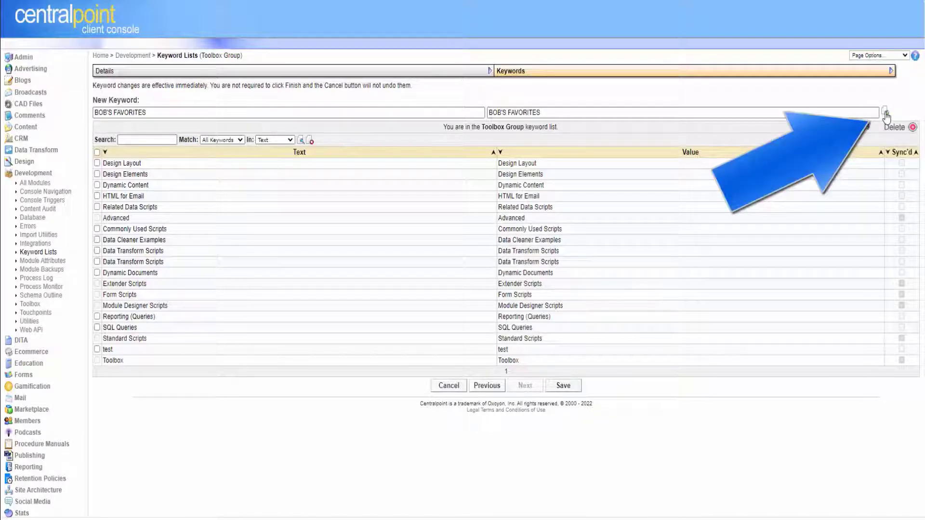
left_click(885, 114)
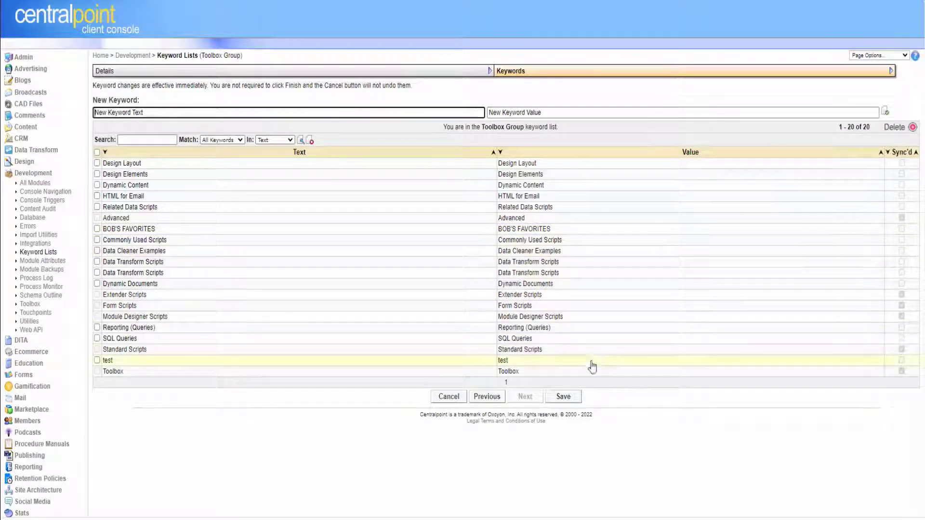
left_click(579, 401)
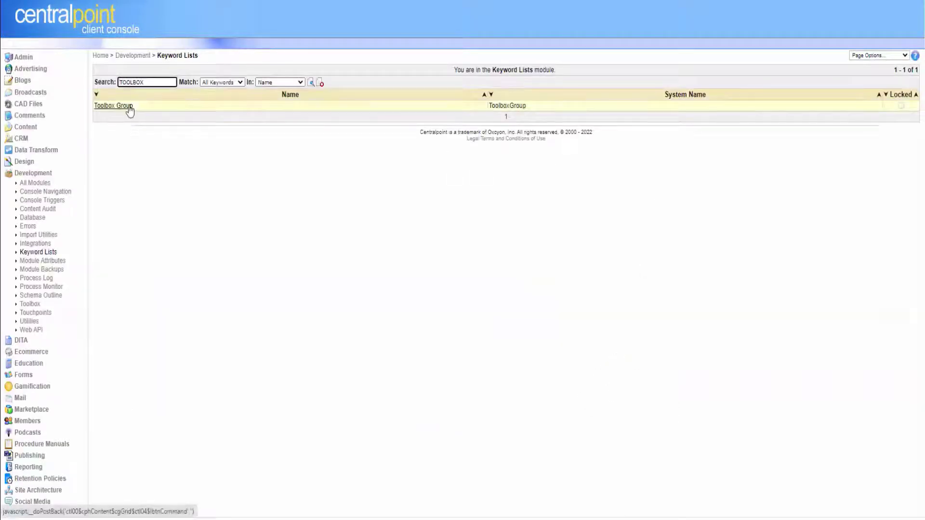
left_click(127, 106)
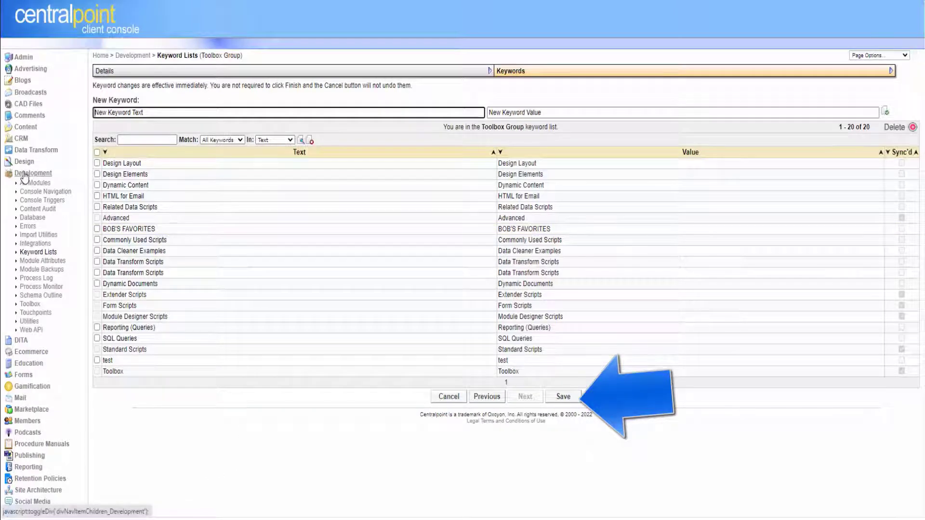
Create a new toolbox item titled 'reusable copy' in the BOB'S FAVORITES group.
left_click(31, 306)
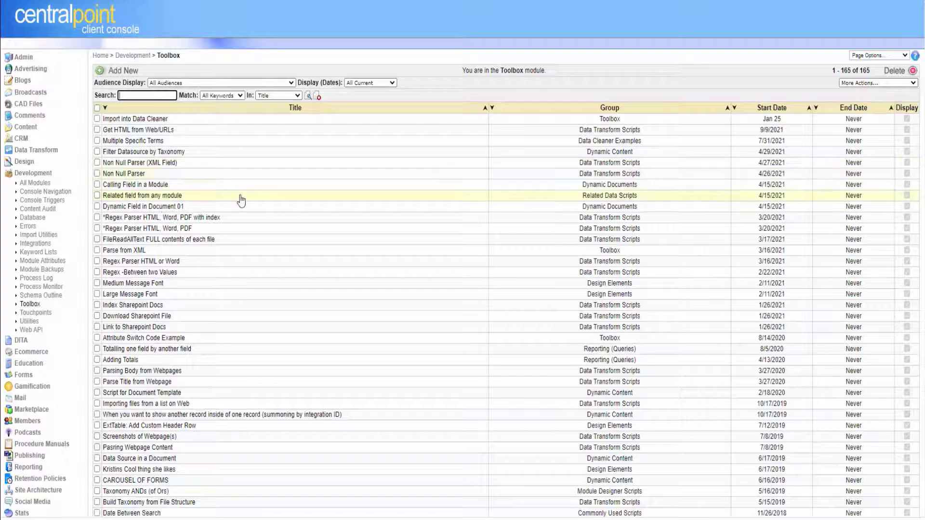
left_click(124, 71)
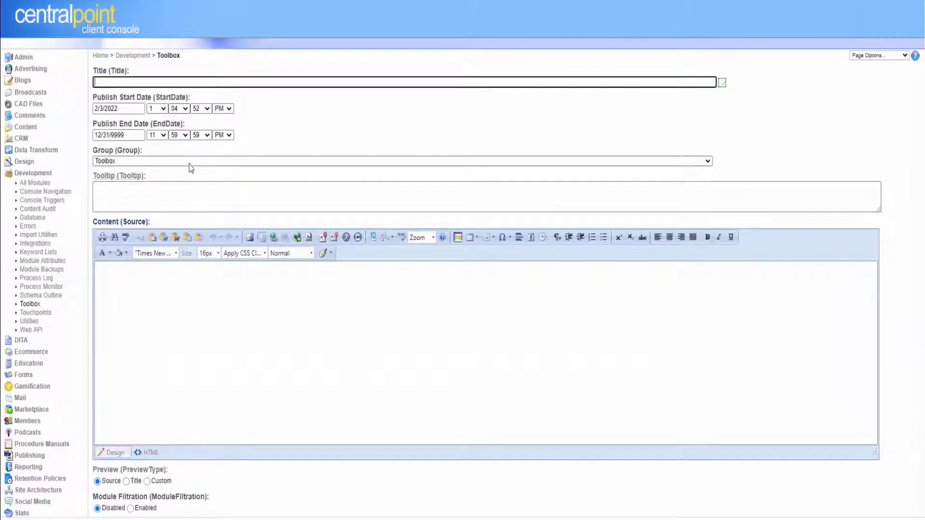
left_click(189, 162)
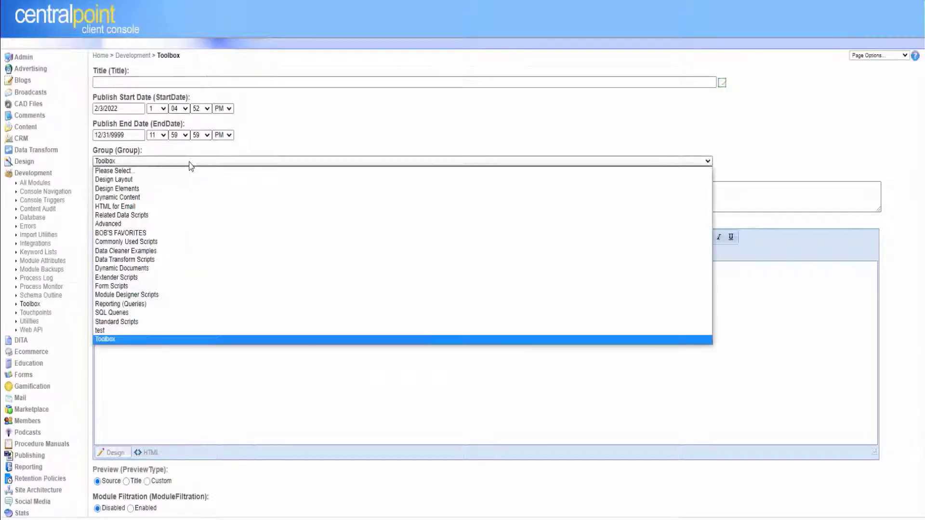
left_click(186, 233)
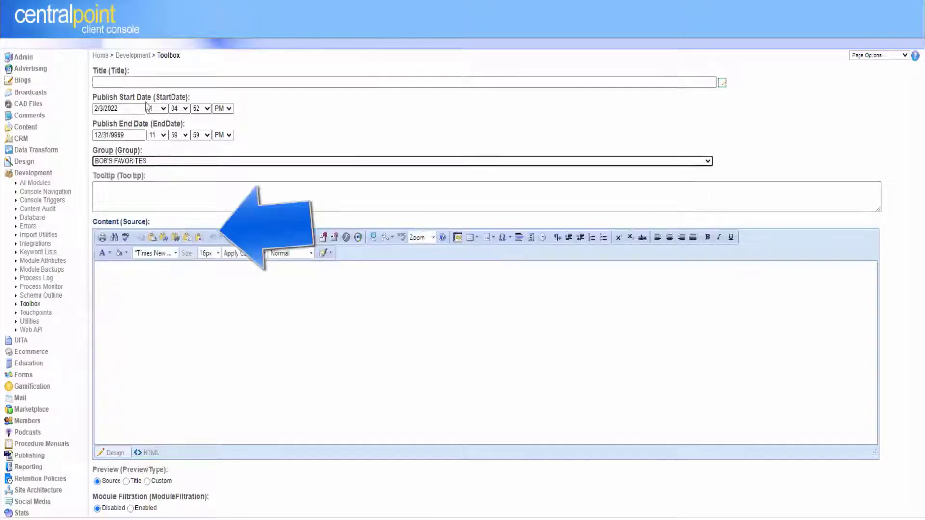
left_click(154, 82)
type("res")
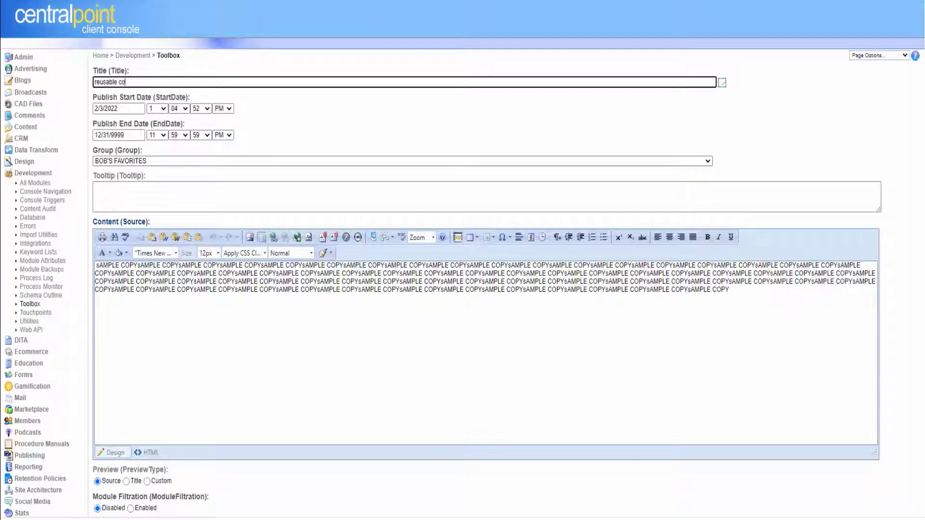
Fill its content with two blocks of the SAMPLE COPY text and save the item.
left_click(734, 296)
key("ctrl+a")
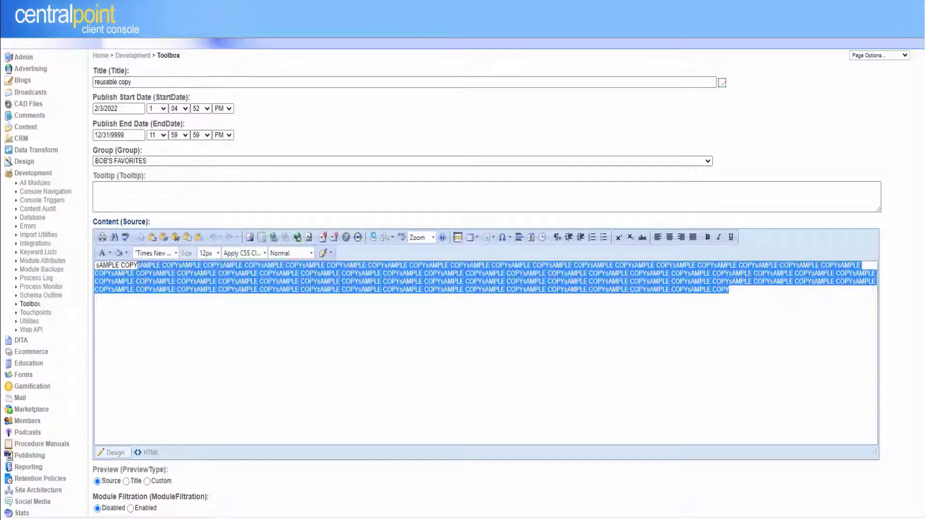
left_click(788, 288)
type("sAMPLE COPYsAMPLE COPYsAMPLE COPYsAMPLE COPYsAMPLE COPYsAMPLE COPYsAMPLE COPYsAMPLE COPYsAMPLE COPYsAMPLE COPYsAMPLE COPYsAMPLE COPYsAMPLE COPYsAMPLE COPYsAMPLE COPYsAMPLE COPYsAMPLE COPYsAMPLE COPYsAMPLE COPYsAMPLE COPYsAMPLE COPYsAMPLE COPYsAMPLE COPYsAMPLE COPYsAMPLE COPYsAMPLE COPYsAMPLE COPYsAMPLE COPYsAMPLE COPYsAMPLE COPYsAMPLE COPYsAMPLE COPYsAMPLE COPYsAMPLE COPYsAMPLE COPYsAMPLE COPYsAMPLE COPYsAMPLE COPYsAMPLE COPYsAMPLE COPYsAMPLE COPYsAMPLE COPYsAMPLE COPYsAMPLE COPYsAMPLE COPYsAMPLE COPYsAMPLE COPYsAMPLE COPYsAMPLE COPYsAMPLE COPYsAMPLE COPYsAMPLE COPYsAMPLE COPYsAMPLE COPYsAMPLE COPYsAMPLE COPYsAMPLE COPYsAMPLE COPYsAMPLE COPYsAMPLE COPYsAMPLE COPYsAMPLE COPYsAMPLE COPYsAMPLE COPYsAMPLE COPYsAMPLE COPYsAMPLE COPYsAMPLE COPYsAMPLE COPYsAMPLE COPYsAMPLE COPYsAMPLE COPY")
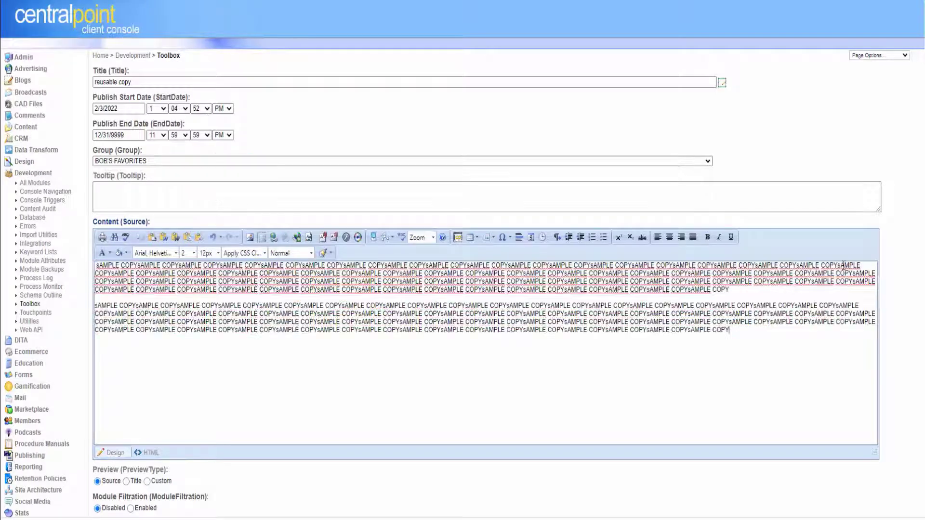
scroll(576, 377, "down", 5)
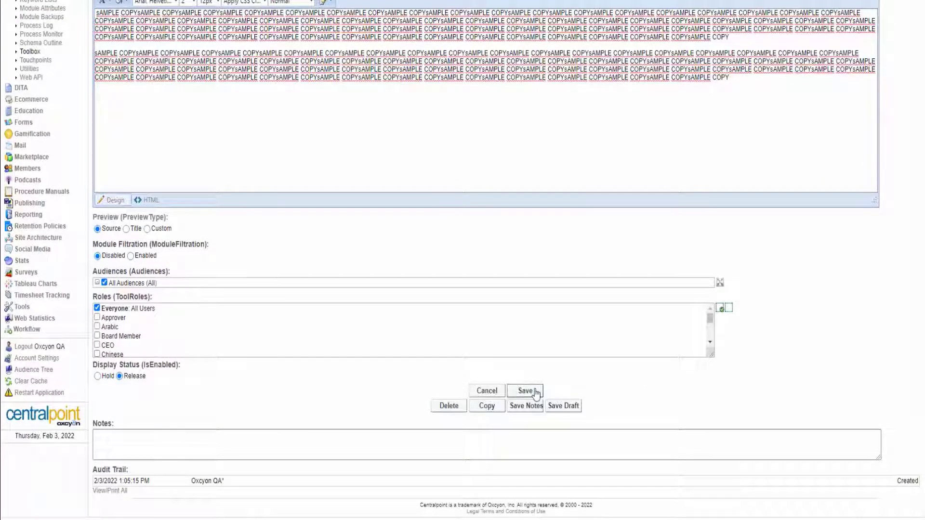
left_click(524, 391)
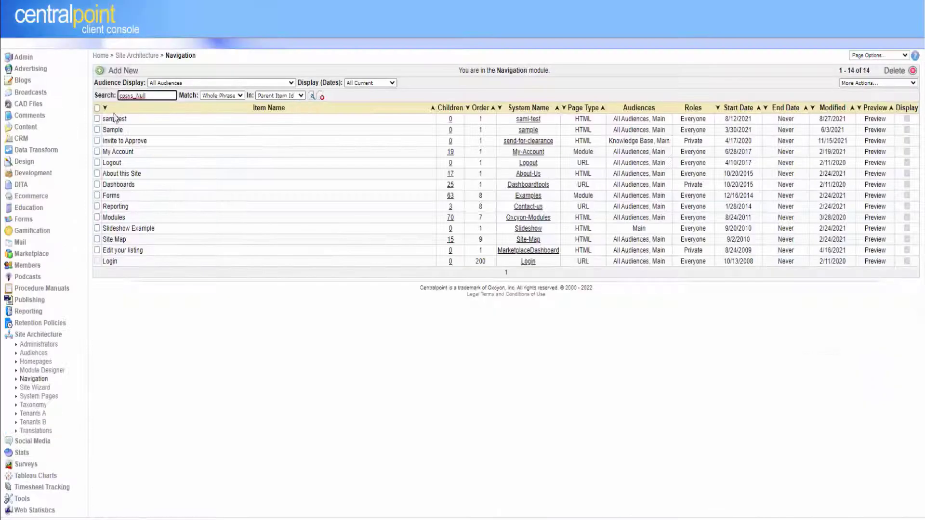
Start a new navigation page using the 'reusable copy' snippet from BOB'S FAVORITES as its content.
left_click(121, 72)
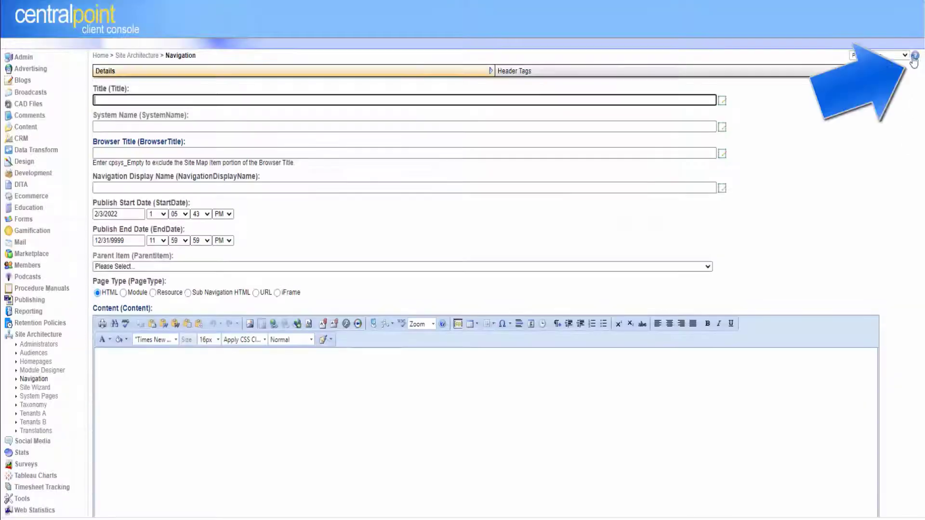
left_click(914, 56)
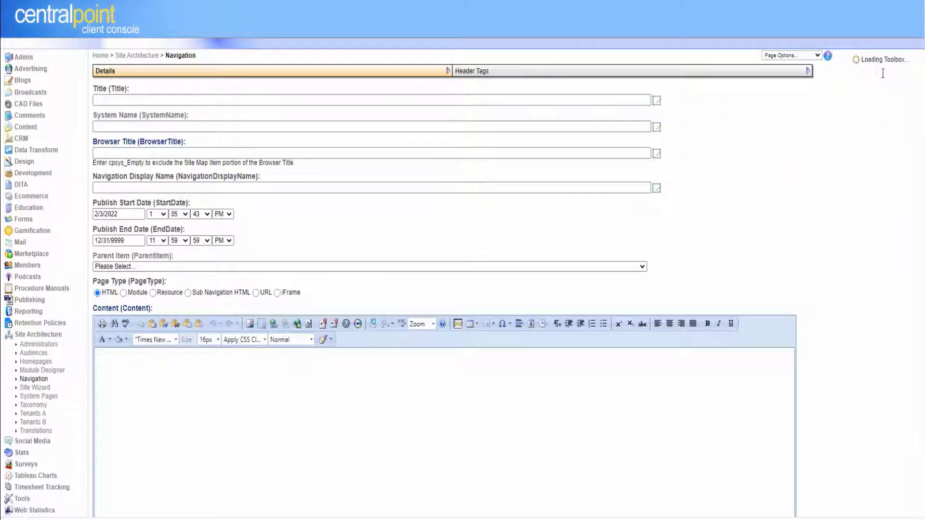
left_click(870, 193)
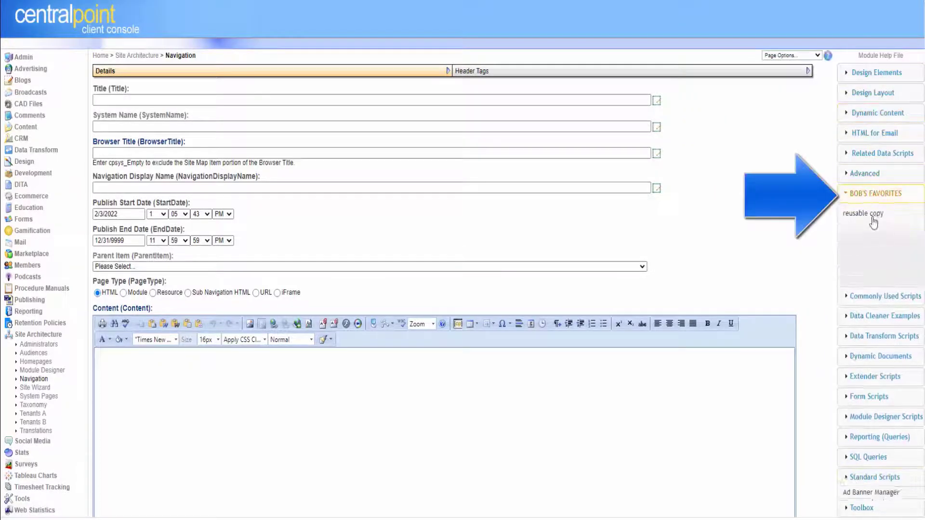
left_click_drag(873, 223, 390, 431)
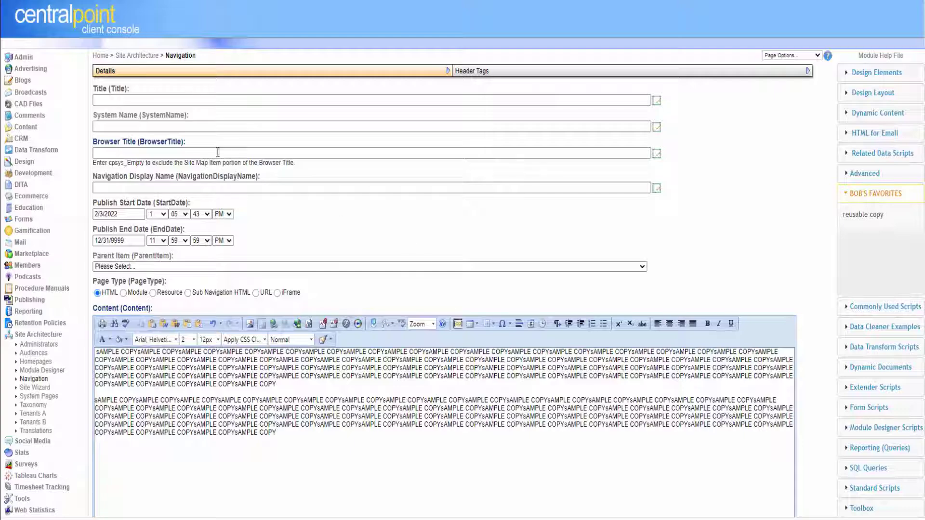
Title the page 'TEst' and save it.
left_click(338, 99)
type("TEst")
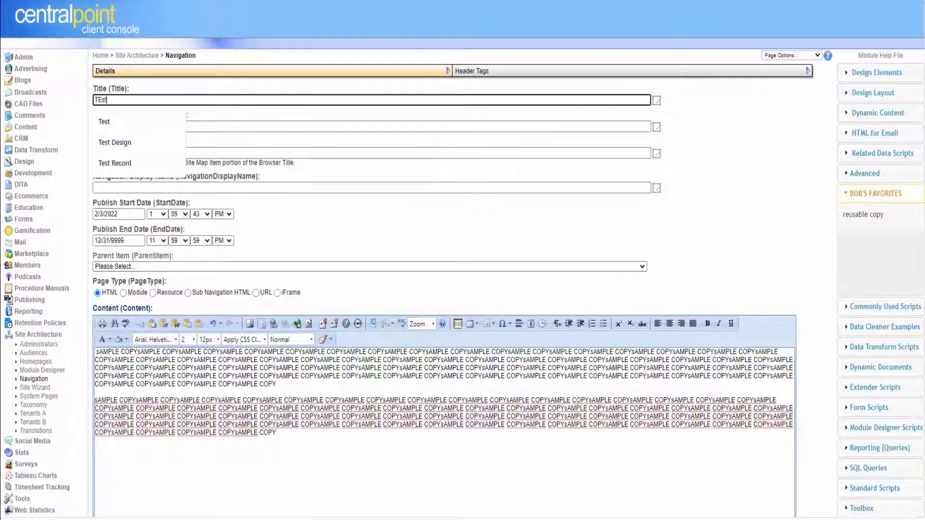
scroll(341, 442, "down", 10)
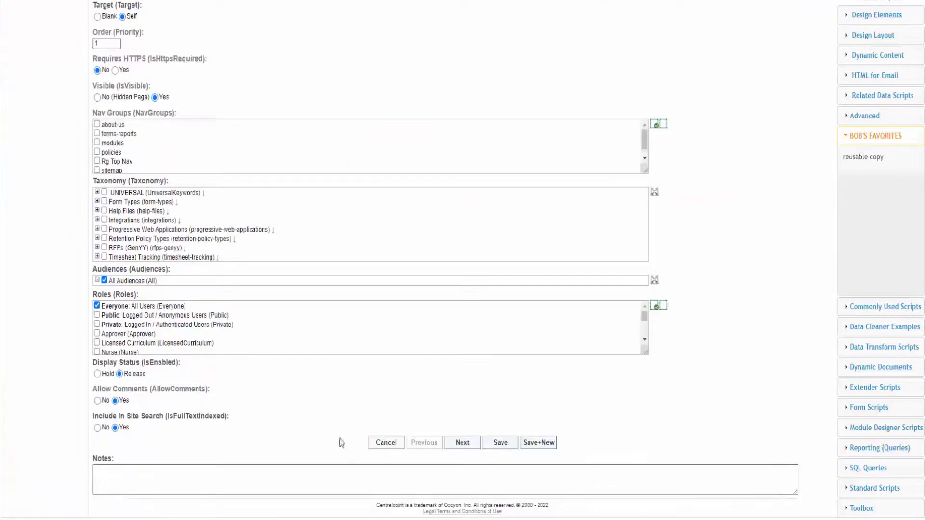
left_click(506, 448)
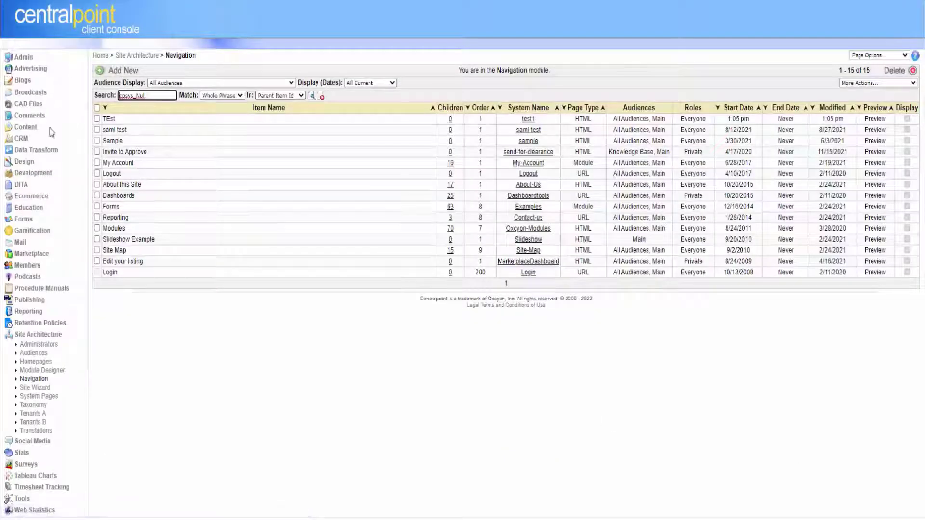
Search Design > Data Sources for 'cha' to list the chart data sources.
left_click(24, 162)
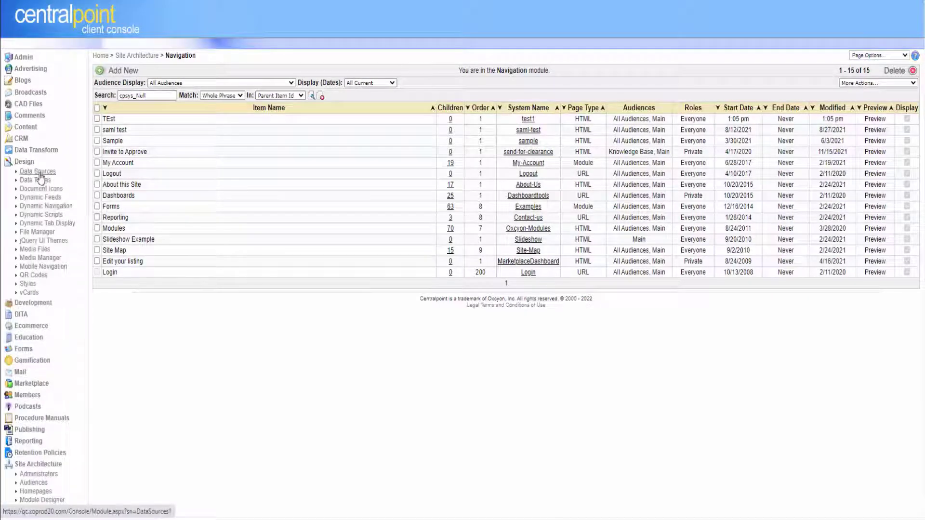
left_click(40, 172)
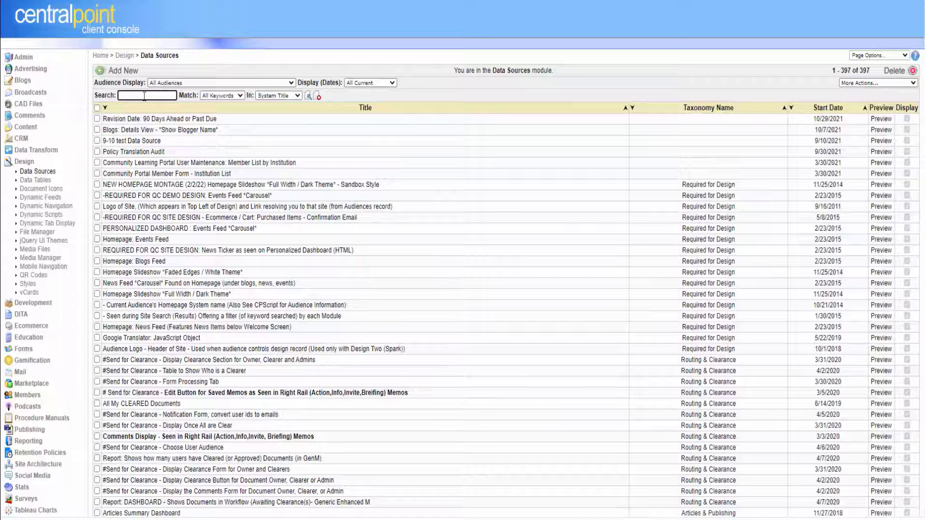
left_click(144, 95)
type("chart")
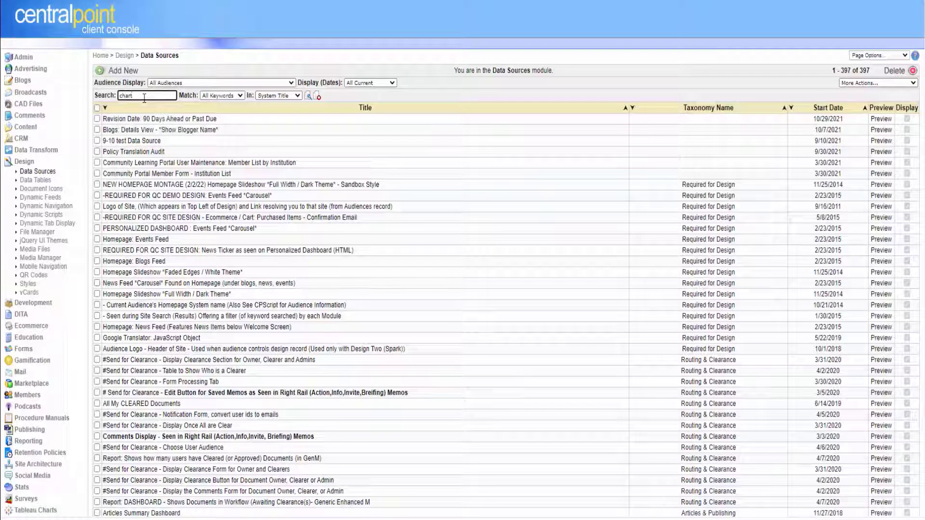
key("Return")
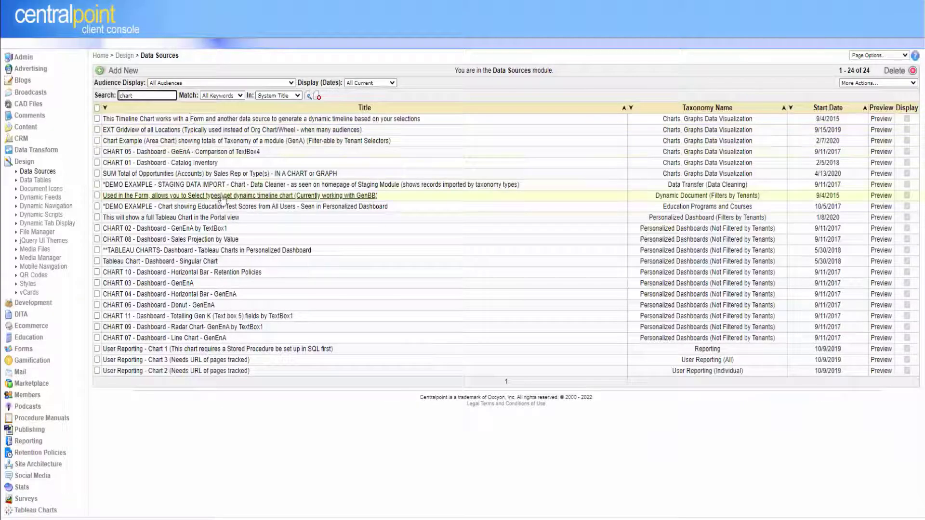
Preview CHART 05, enlarge the preview, and select its cp:scripting tag.
left_click(884, 152)
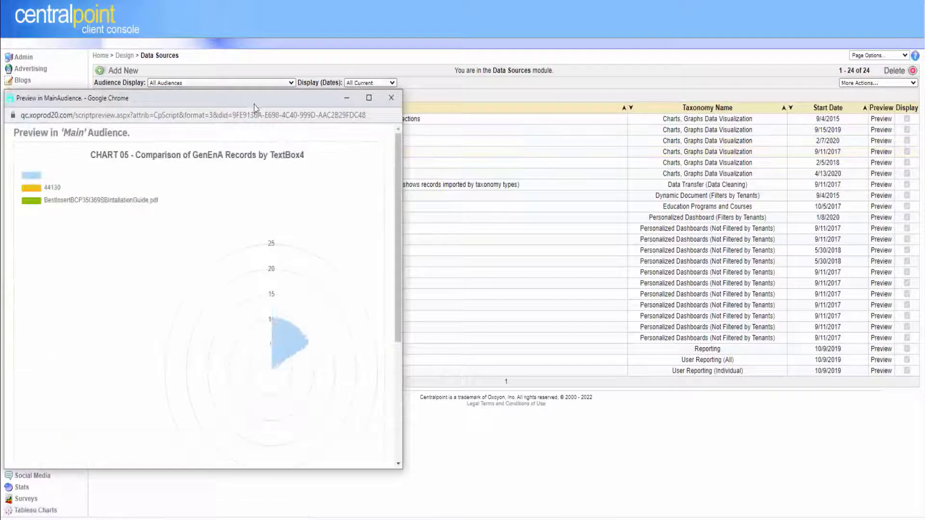
left_click_drag(254, 105, 491, 42)
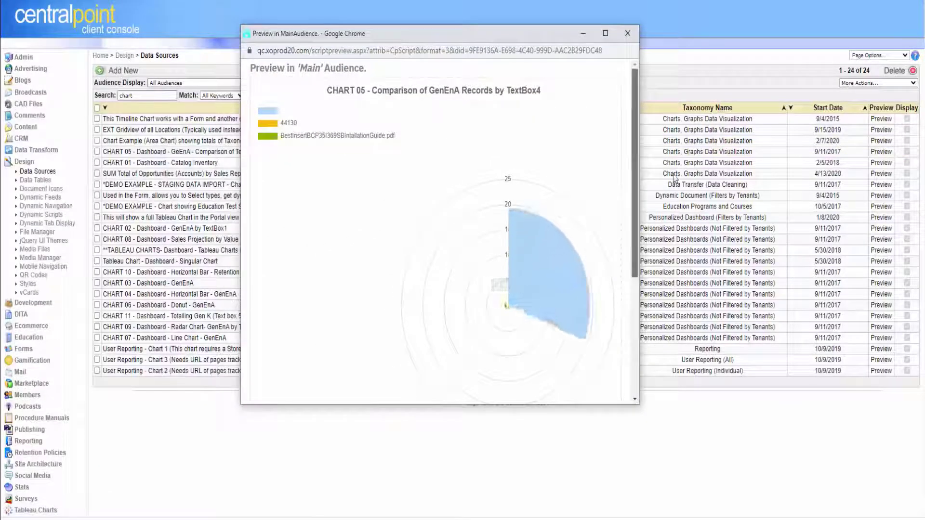
left_click_drag(639, 179, 703, 181)
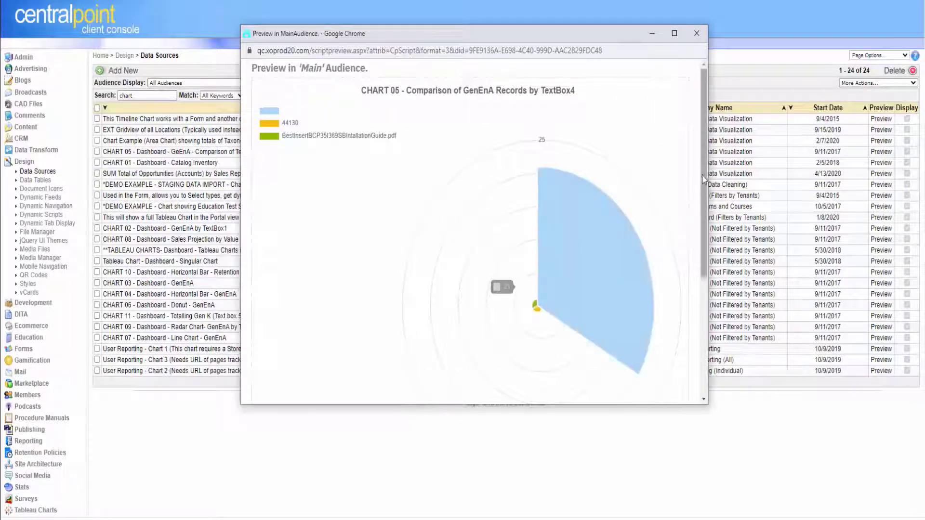
scroll(693, 289, "down", 4)
left_click(516, 356)
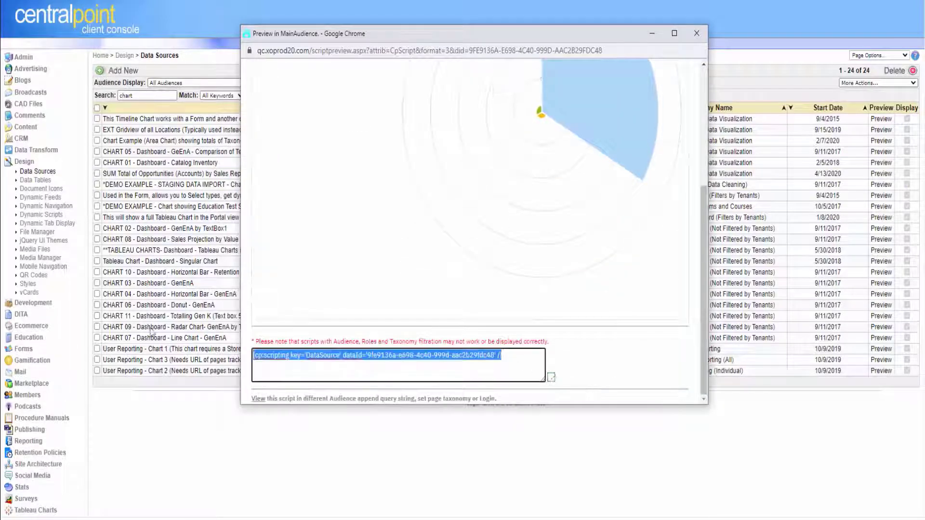
left_click(696, 34)
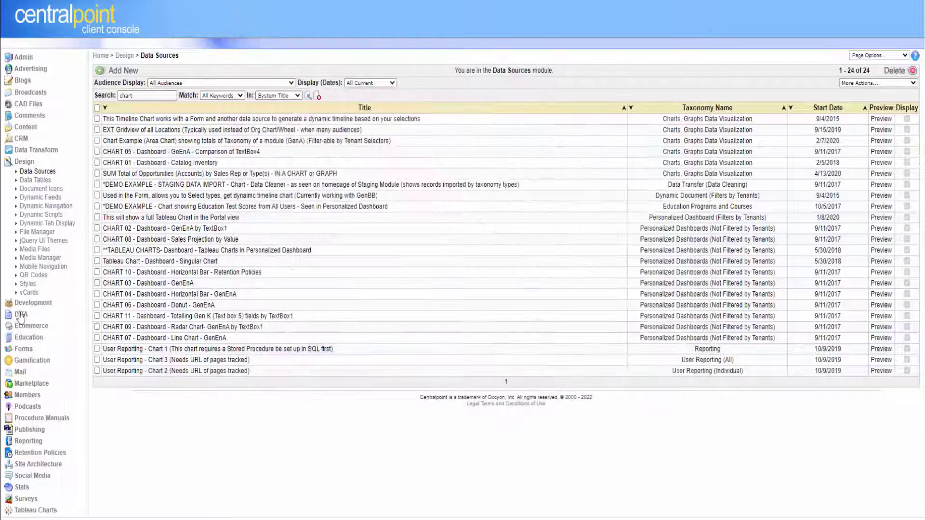
Create a new Development > Toolbox item with the chart's scripting tag pasted as content.
left_click(23, 162)
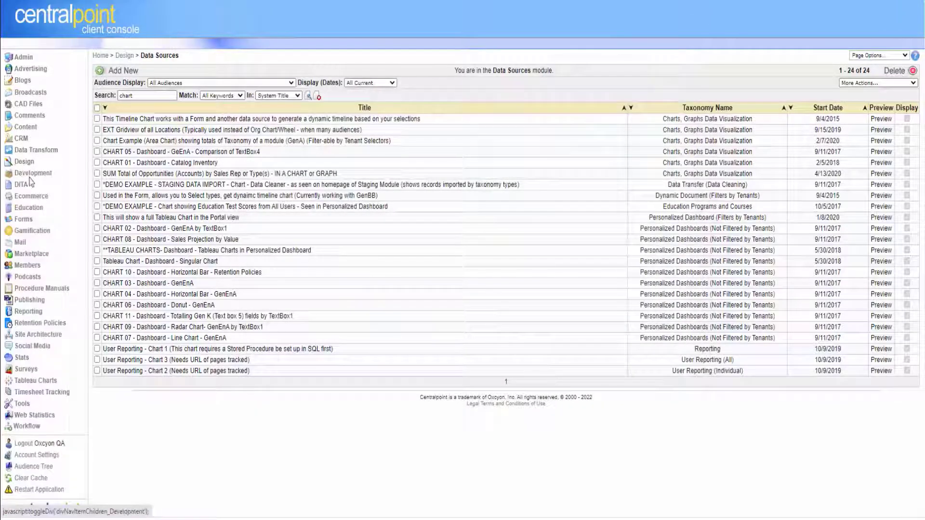
left_click(31, 173)
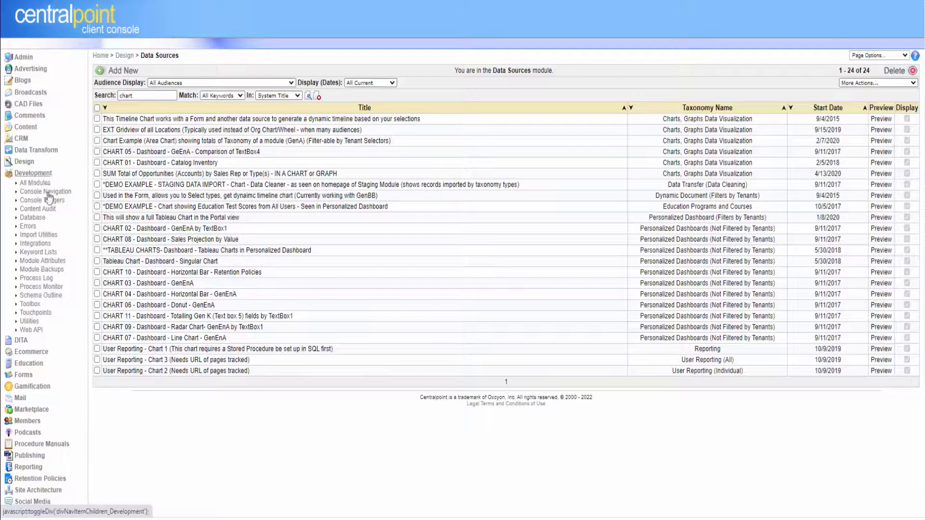
left_click(31, 304)
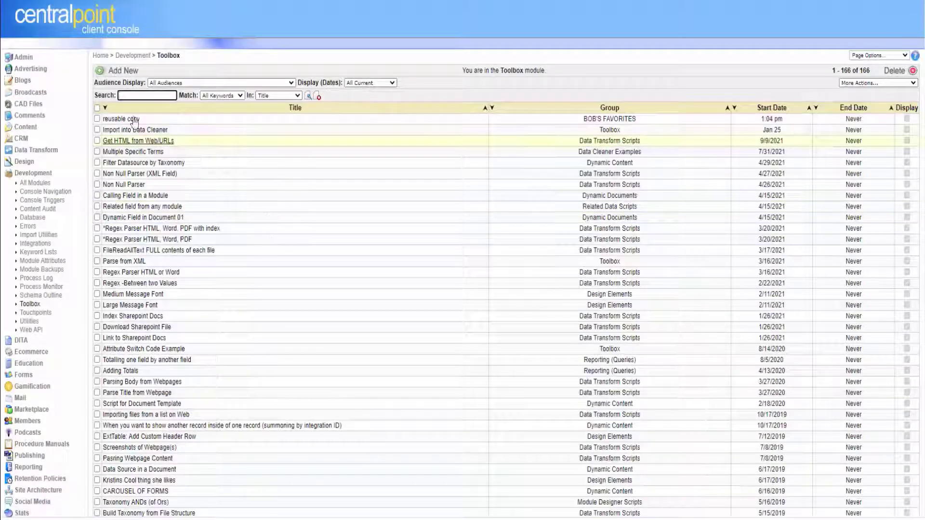
left_click(120, 72)
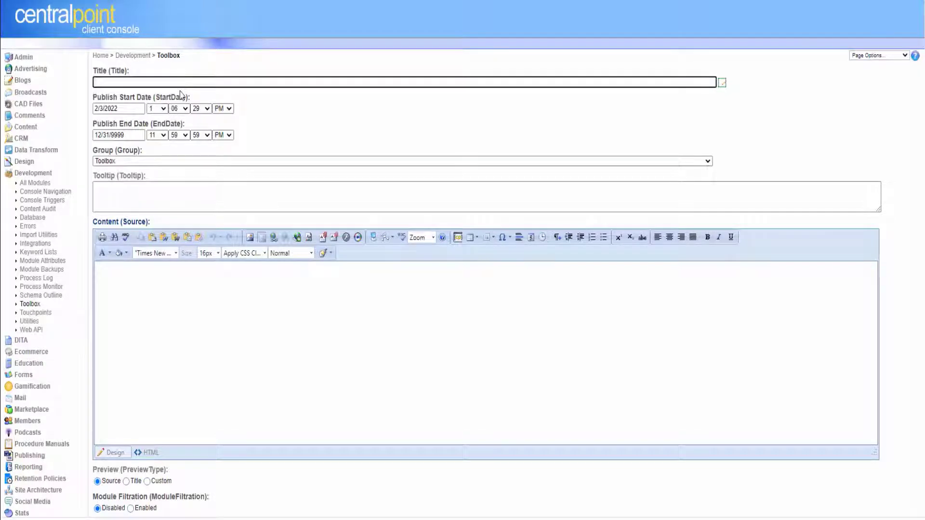
left_click(313, 322)
type("[cp:scripting key='DataSource' dataId='9fe9136a-e698-4c40-999d-aac2b29fdc48' /]")
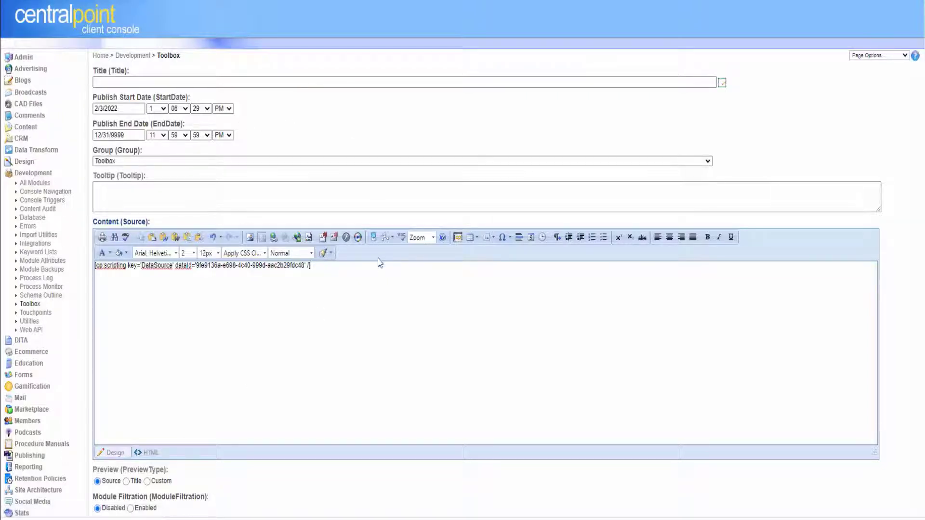
left_click_drag(330, 266, 94, 266)
left_click(440, 368)
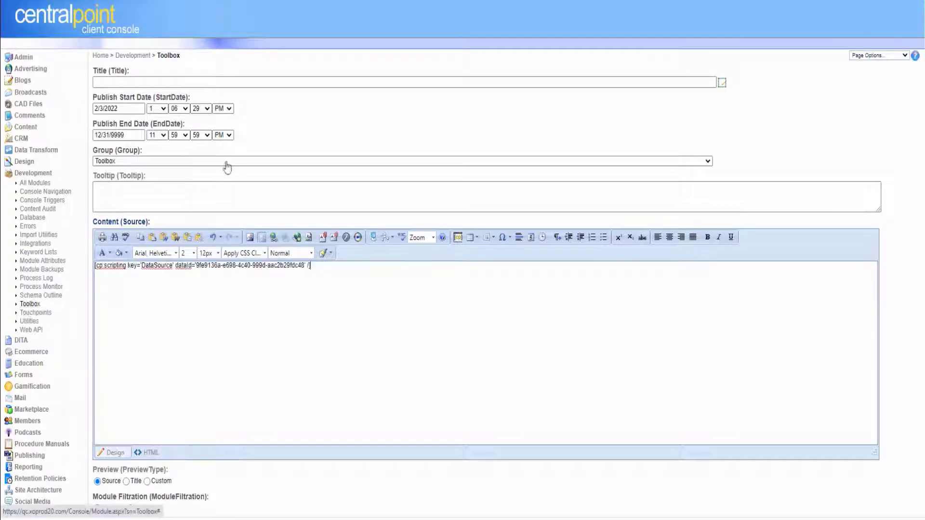
Assign the item to the BOB'S FAVORITES group and title it 'Dynam'.
left_click(202, 161)
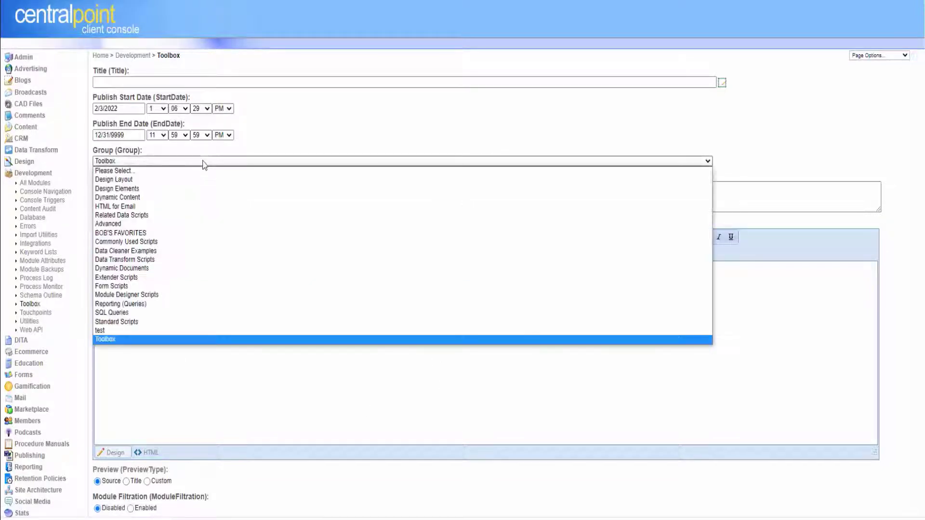
left_click(205, 233)
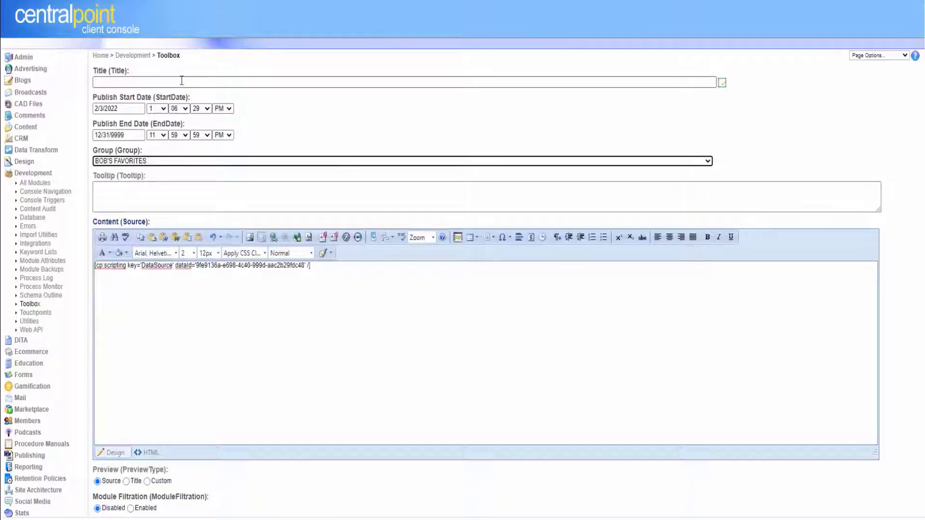
left_click(181, 80)
type("Dynamic")
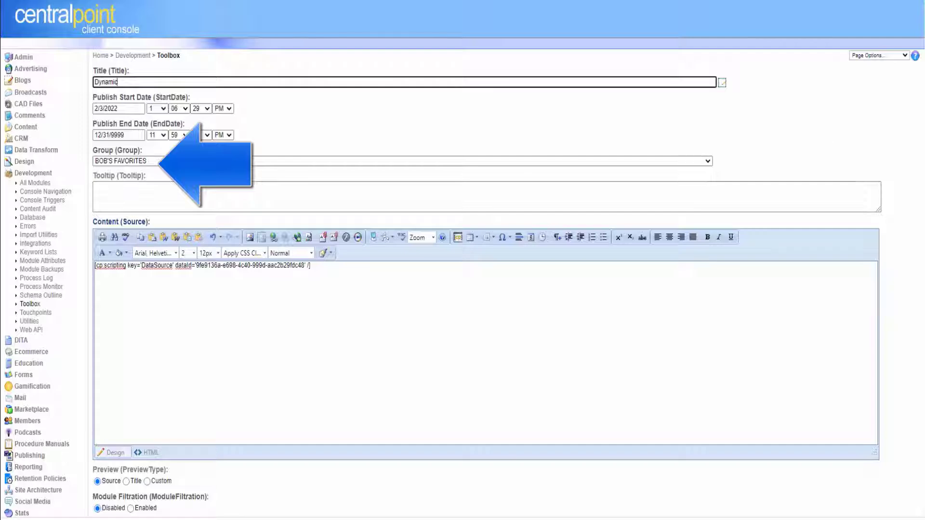
scroll(852, 429, "down", 4)
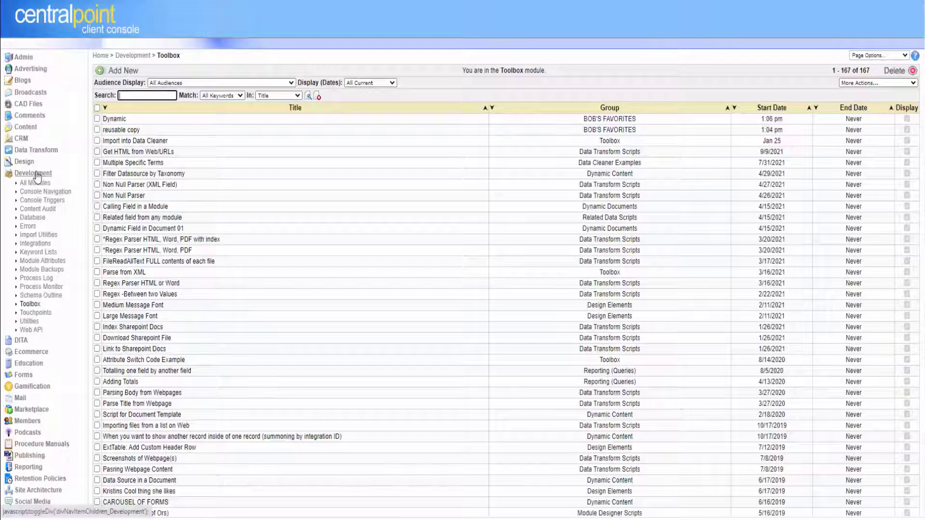
Insert the Dynamic snippet from BOB'S FAVORITES at the top of the content, then undo it.
left_click(36, 174)
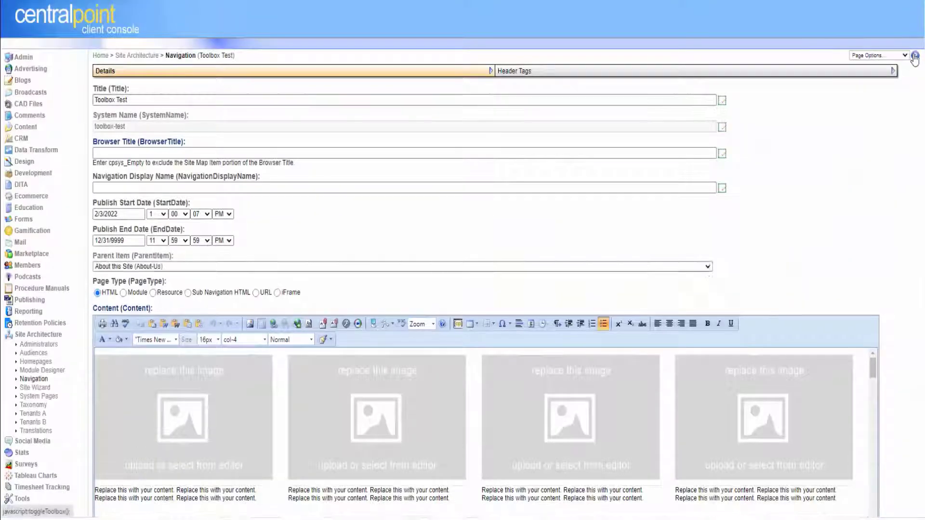
left_click(914, 56)
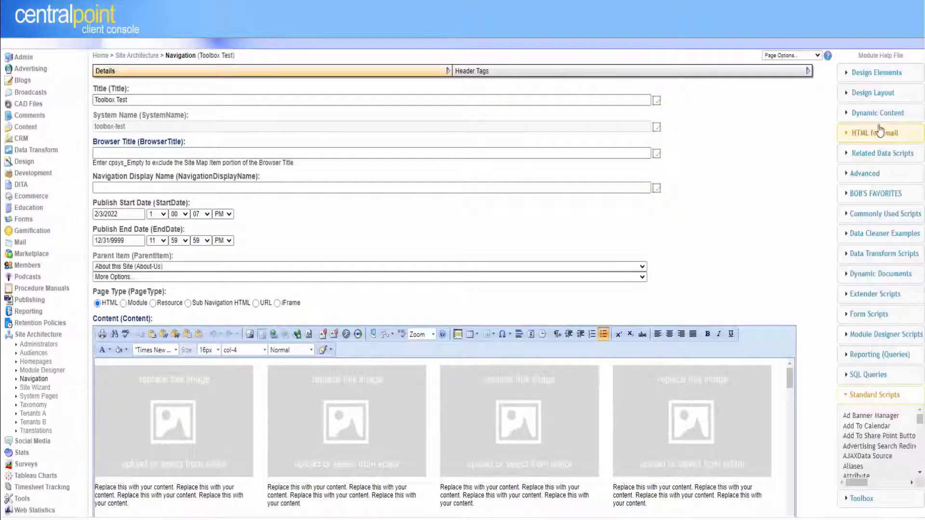
left_click(875, 193)
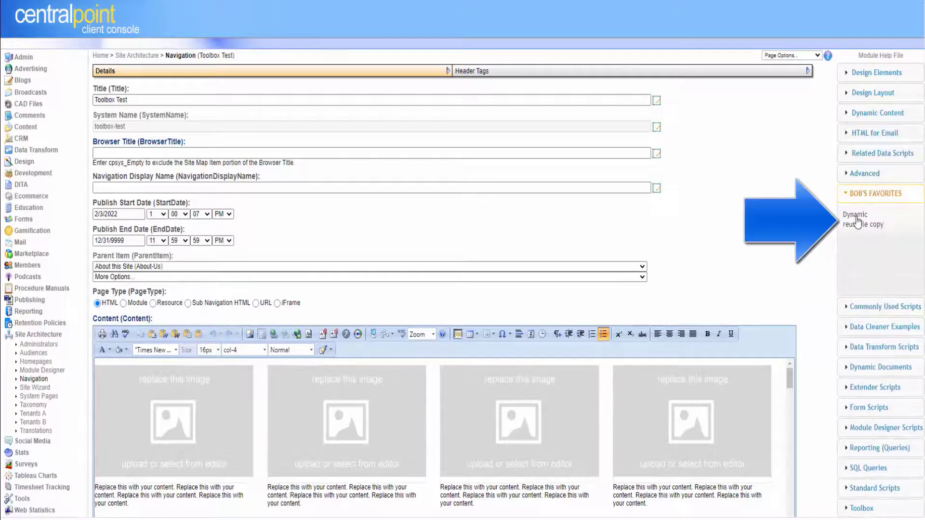
left_click(855, 220)
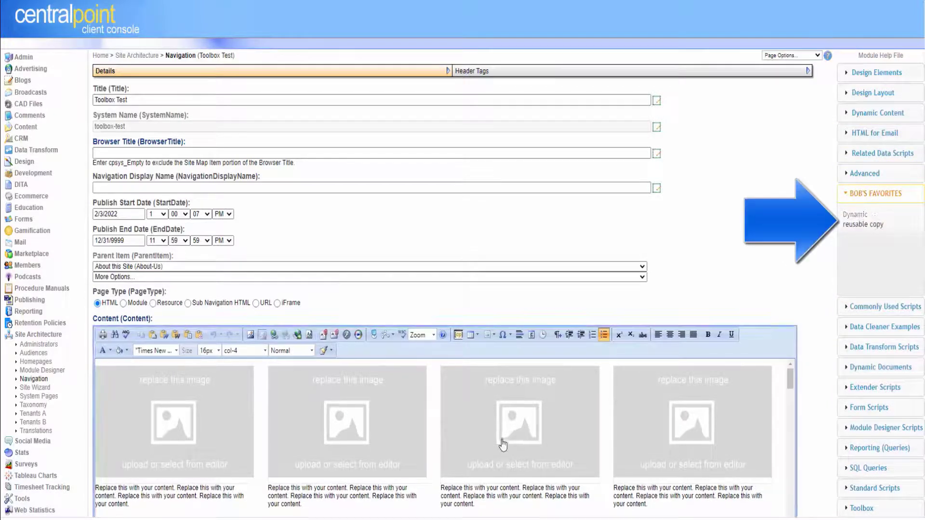
scroll(920, 198, "down", 4)
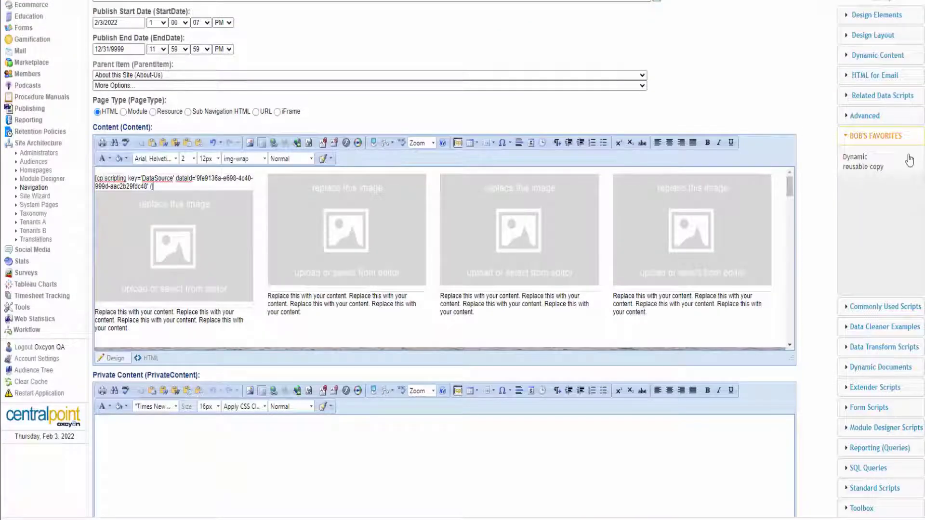
key("ctrl+z")
Place the DataSource tag at the end of the content and save the Toolbox Test page.
left_click_drag(790, 191, 790, 343)
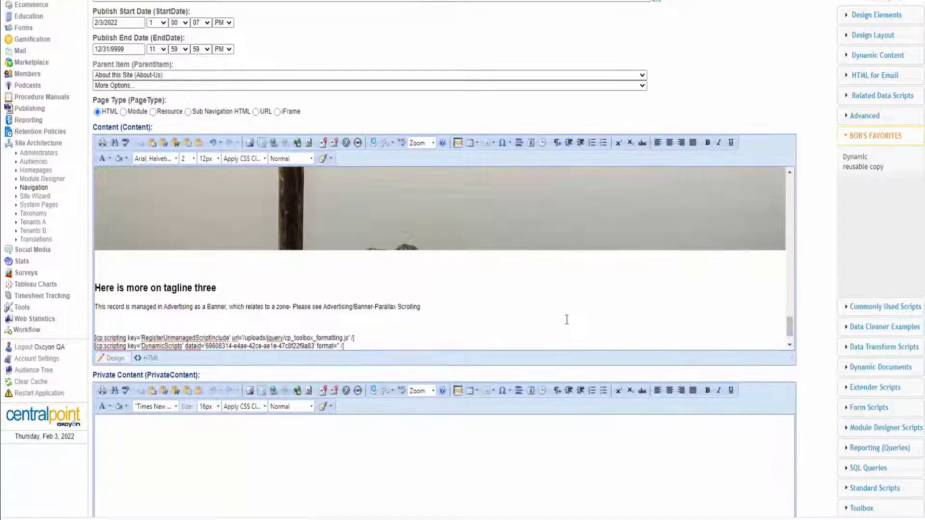
key("ctrl+End")
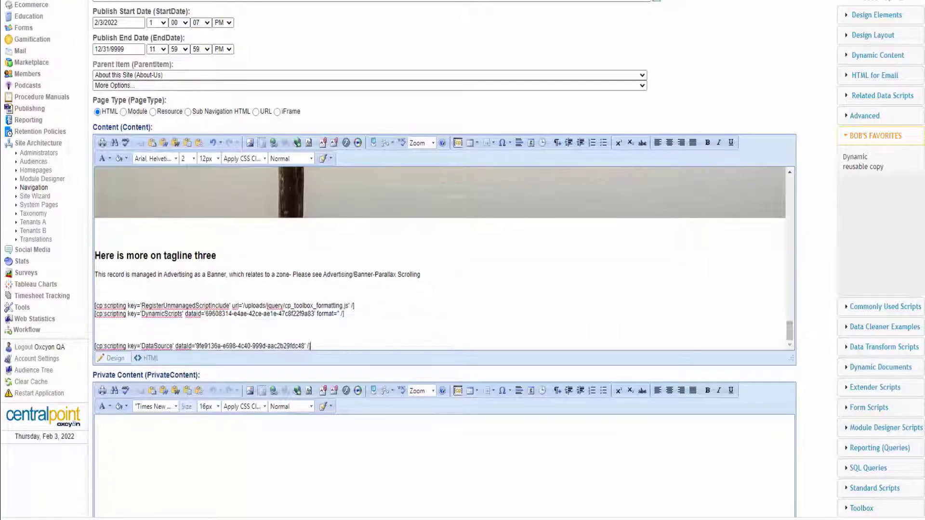
scroll(444, 289, "down", 12)
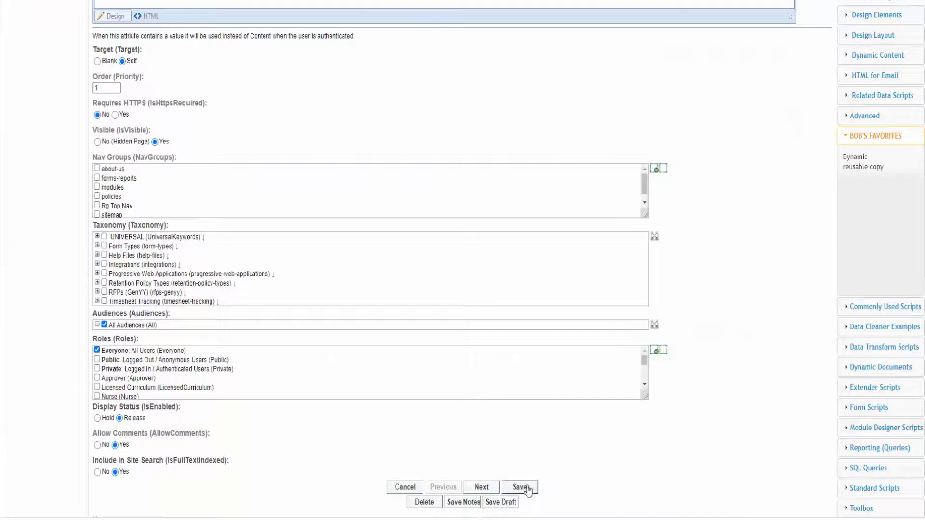
left_click(519, 487)
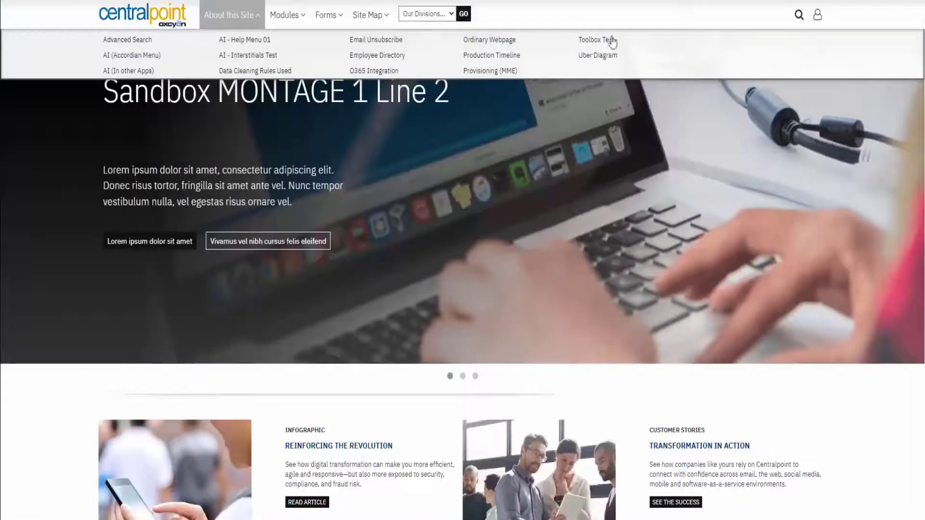
Open the live Toolbox Test page and scroll to check the CHART 05 chart below the staff carousel.
left_click(614, 41)
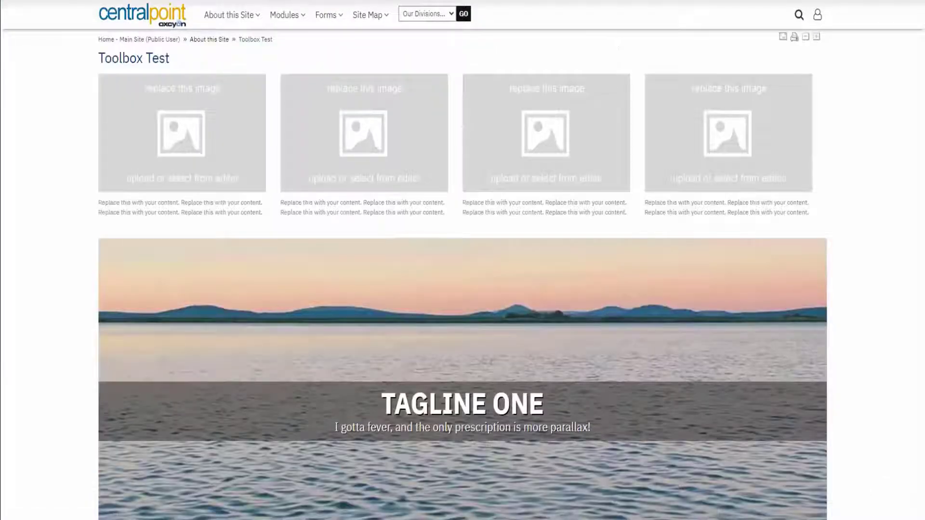
scroll(913, 342, "down", 20)
scroll(913, 342, "up", 10)
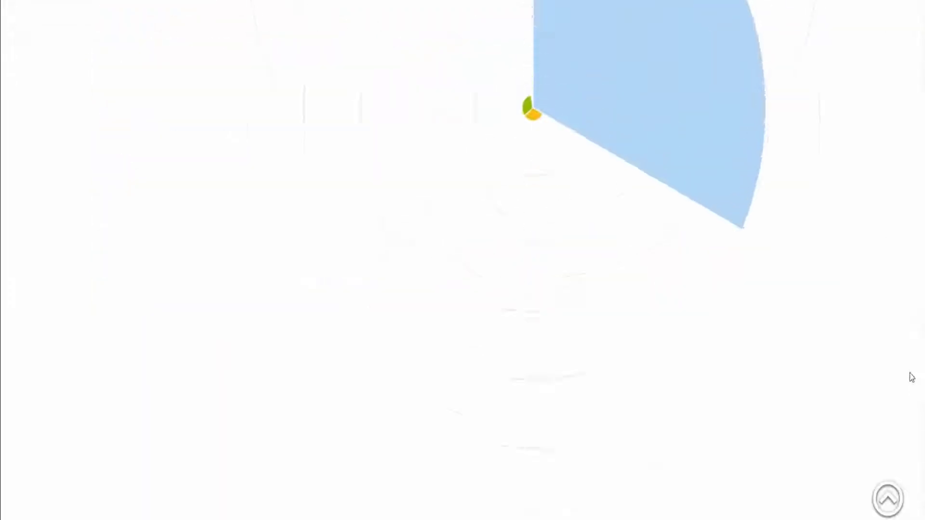
scroll(914, 338, "up", 3)
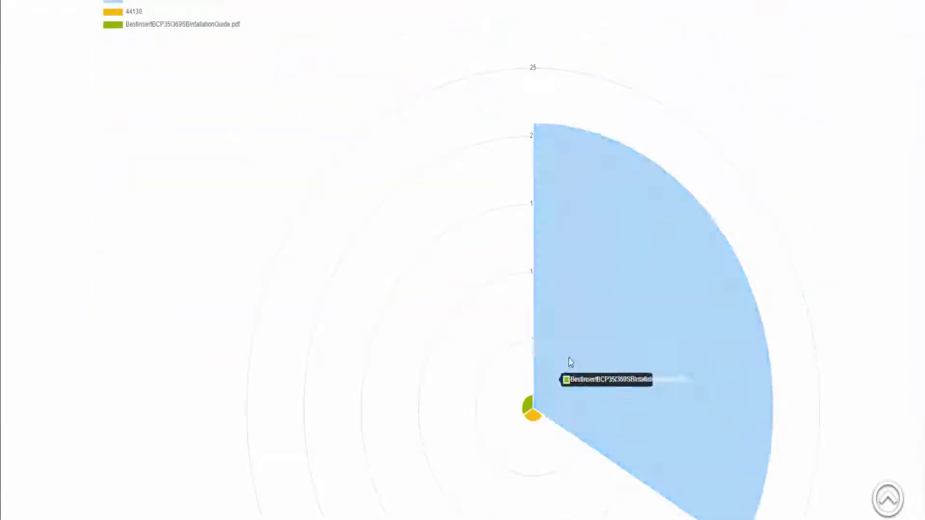
scroll(882, 361, "up", 9)
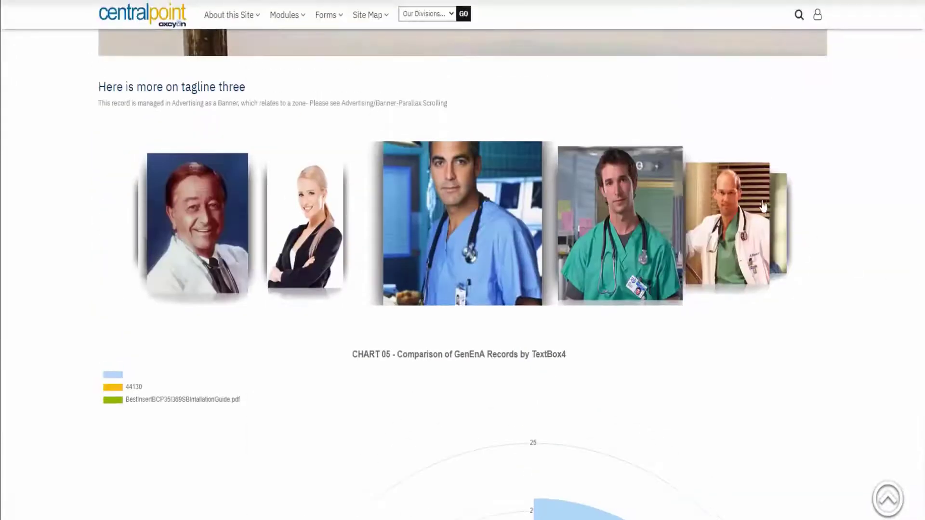
scroll(496, 459, "down", 20)
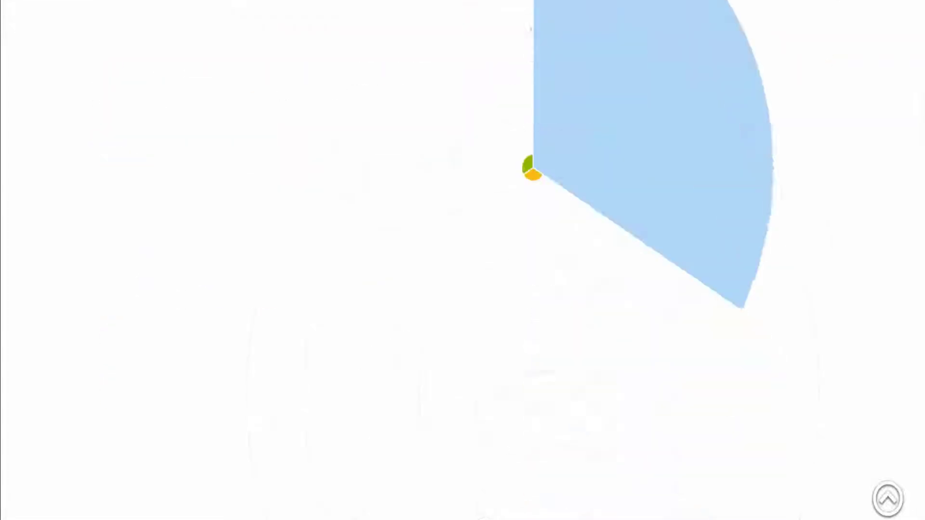
scroll(496, 458, "up", 20)
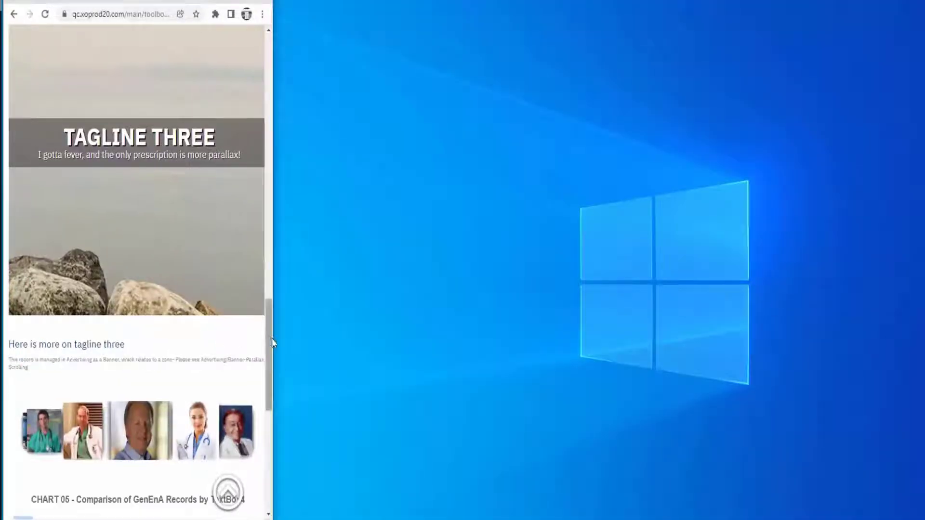
scroll(254, 339, "down", 8)
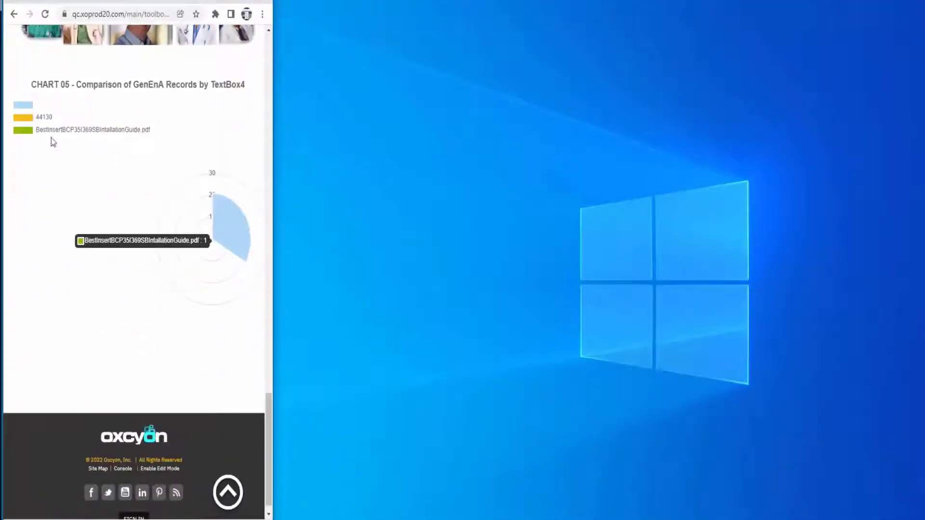
left_click_drag(268, 440, 220, 23)
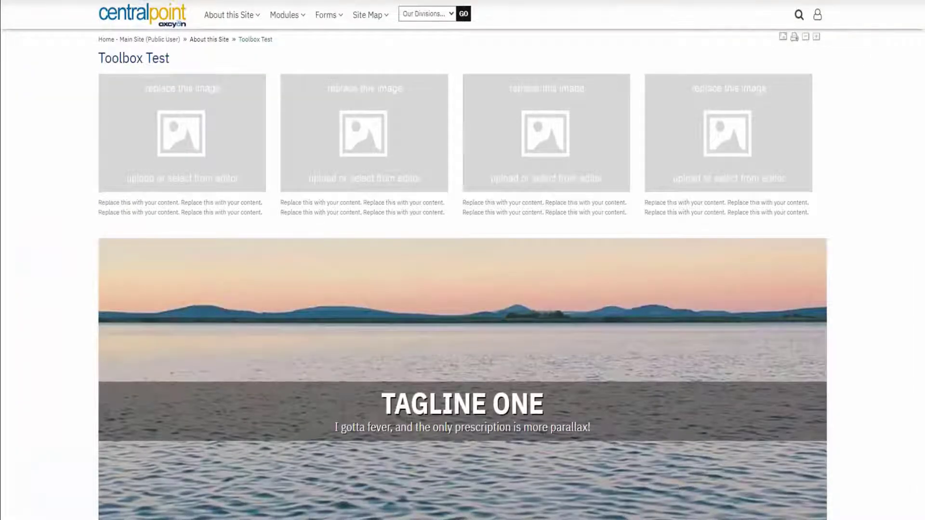
Load the 'console' address and open the Broan Damper Installation record in Generic Enhanced A.
type("console")
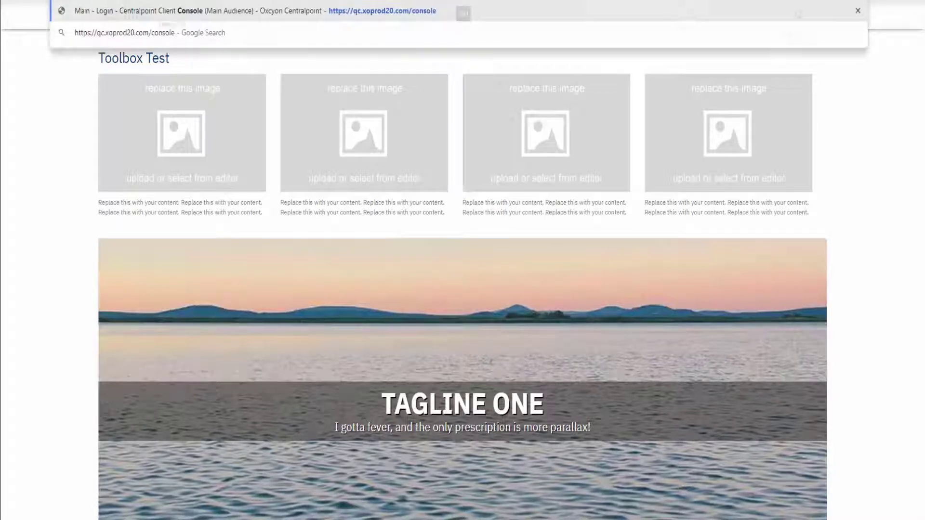
key("Return")
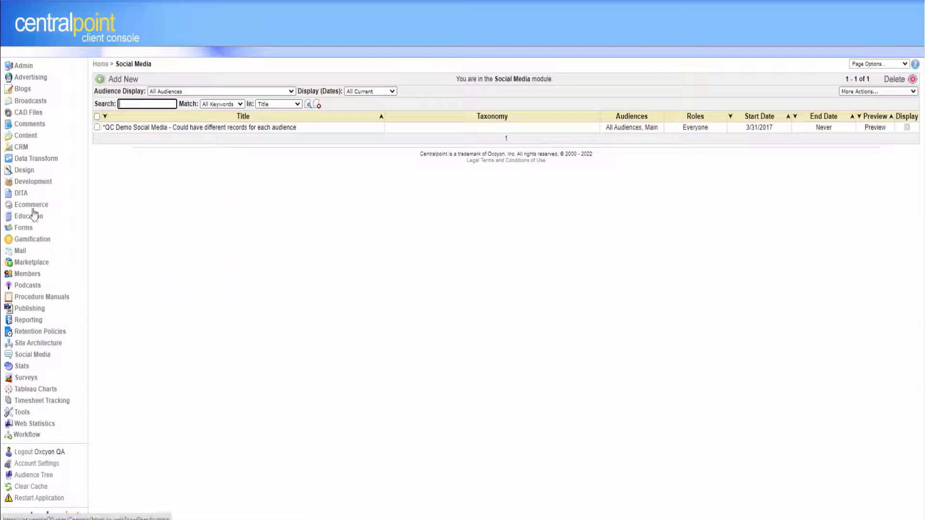
left_click(29, 137)
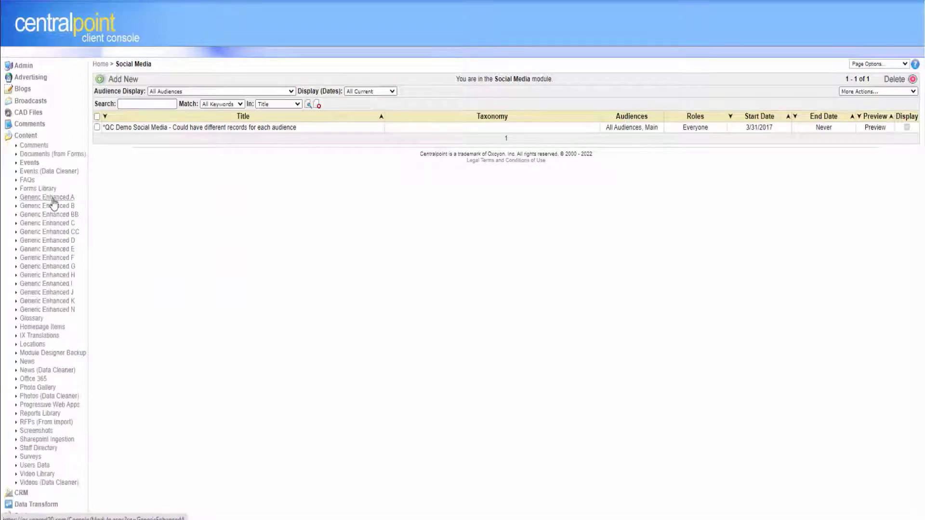
left_click(151, 211)
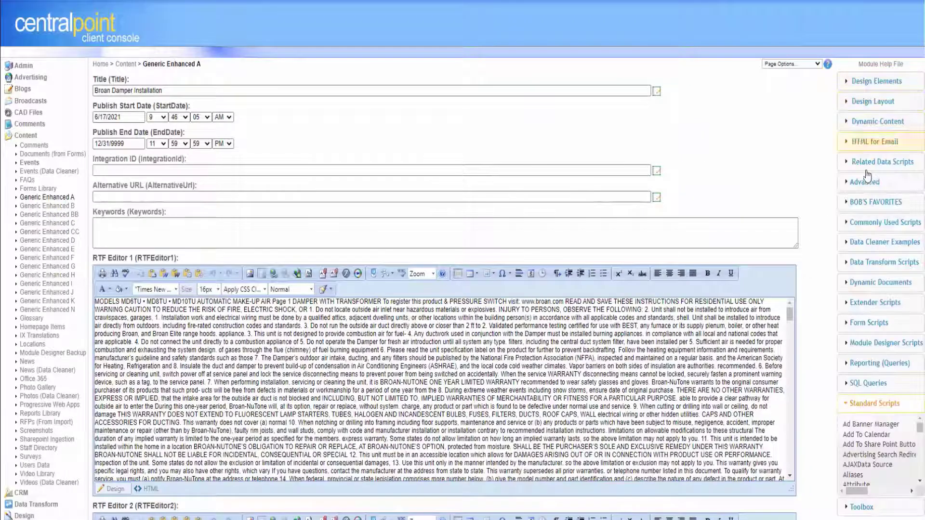
Browse the Advanced, Related Data Scripts and HTML for Email snippet groups, then close the toolbox.
left_click(864, 182)
left_click(874, 161)
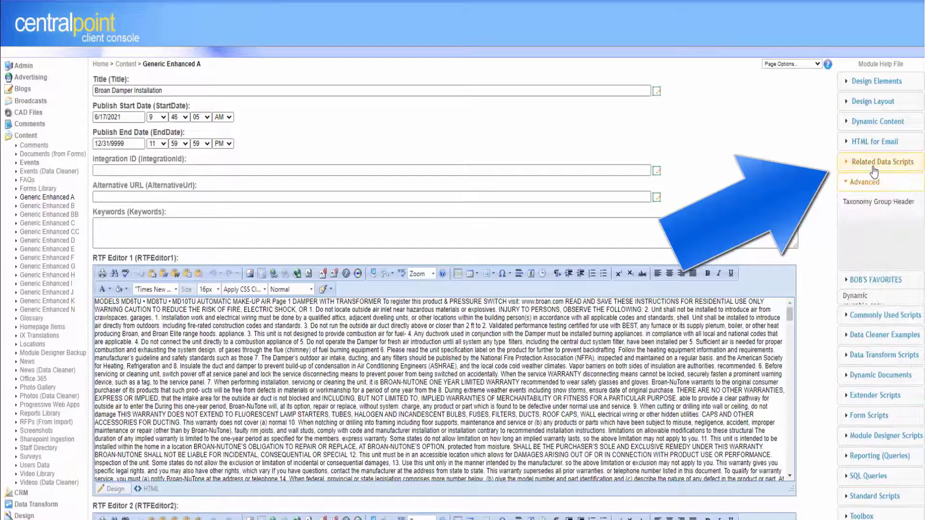
left_click(874, 146)
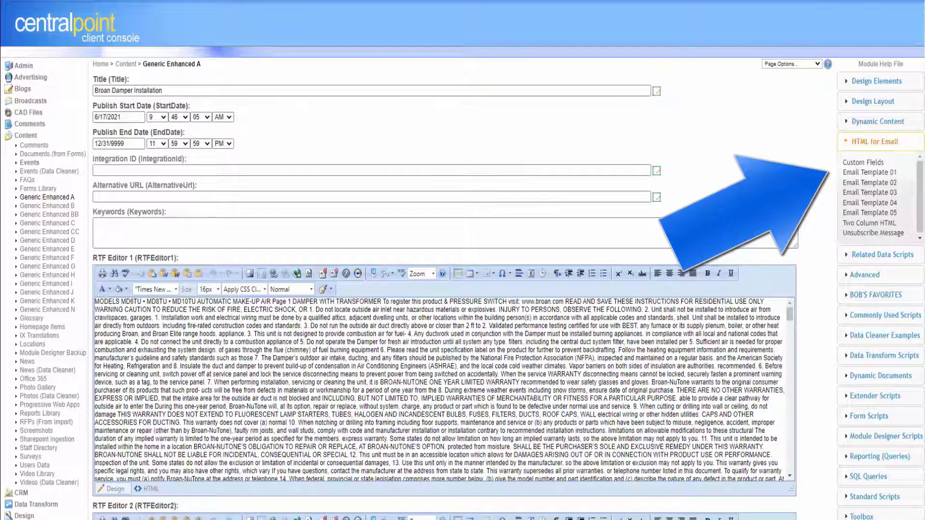
left_click(828, 64)
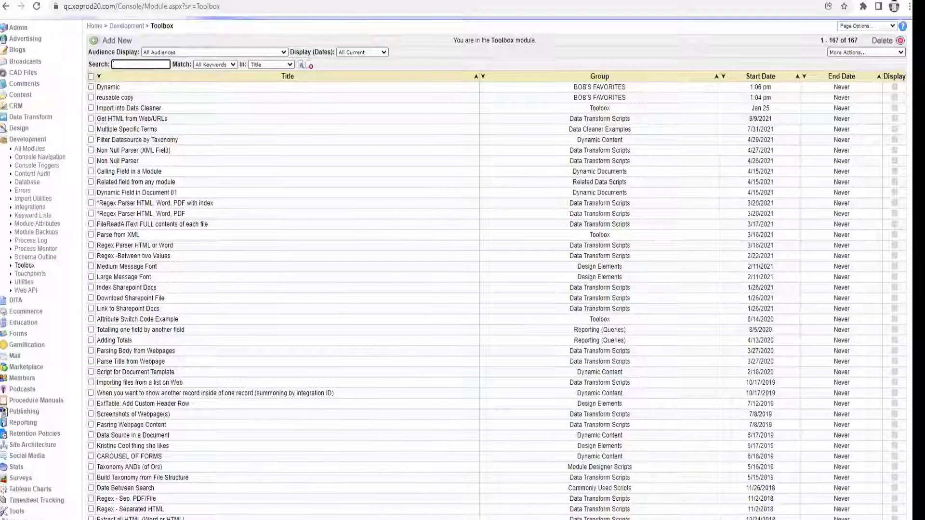
Scroll through the Toolbox module's list of 167 snippets.
scroll(463, 268, "down", 8)
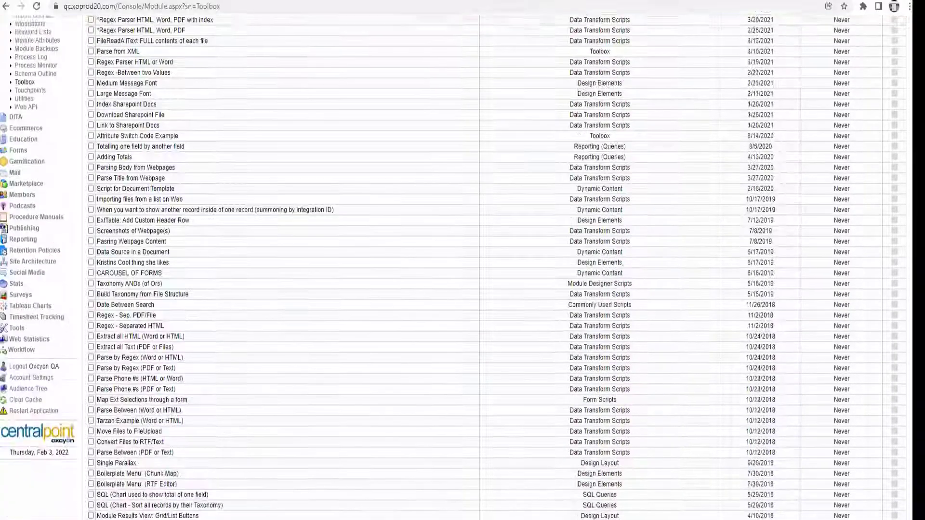
scroll(463, 267, "down", 5)
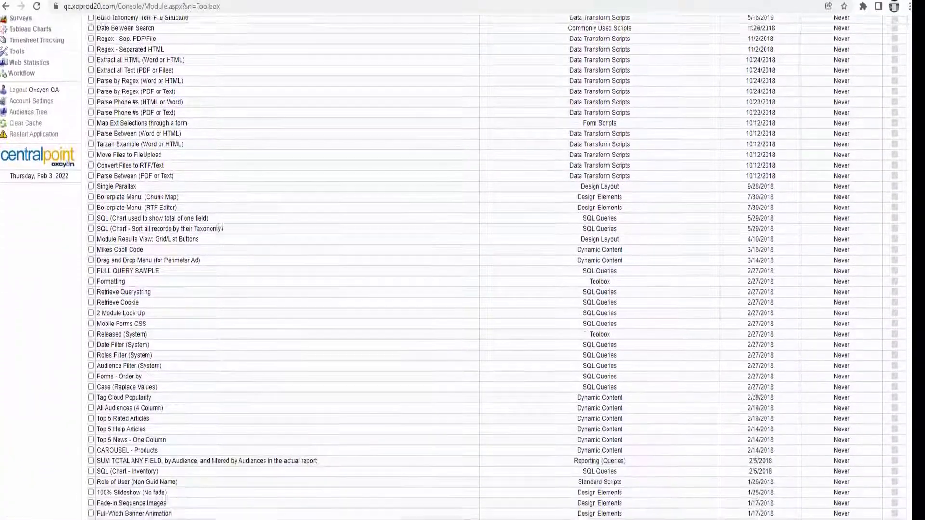
scroll(453, 349, "down", 2)
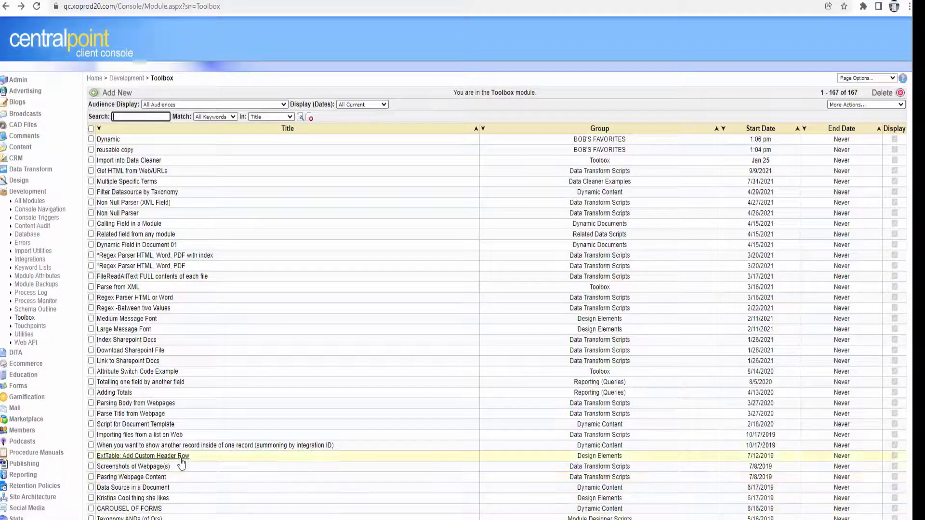
scroll(790, 323, "down", 15)
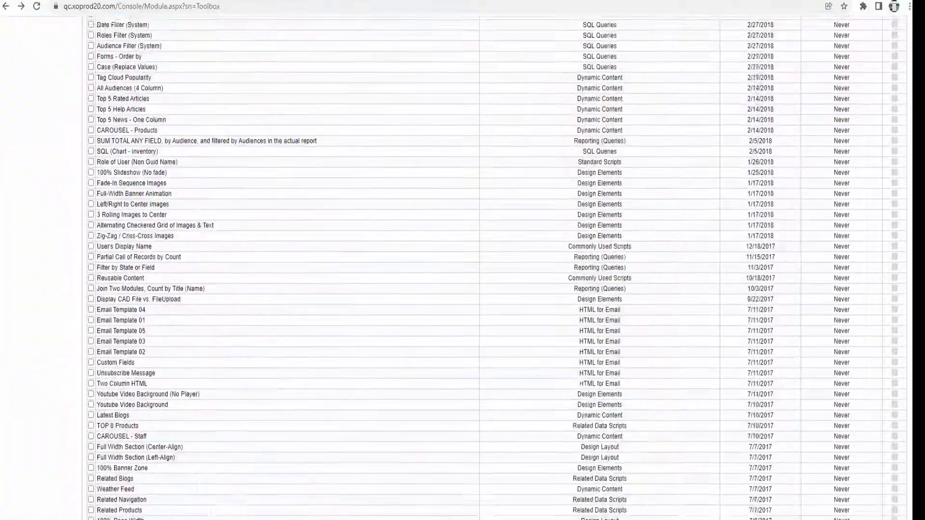